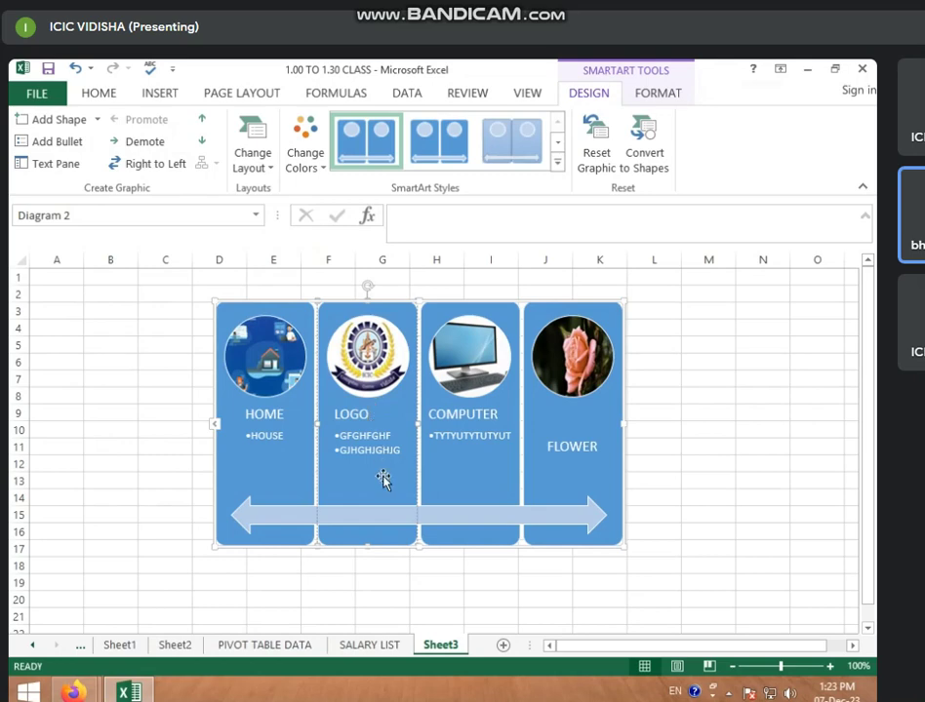
- Try the Right to Left panel direction, then switch it back
left_click(169, 163)
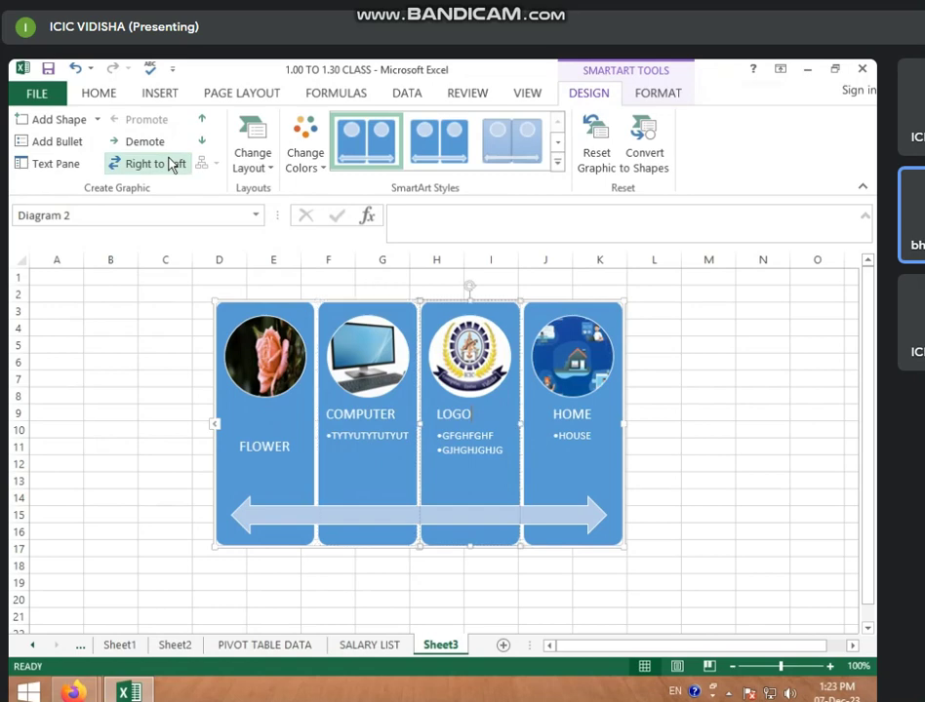
left_click(170, 164)
left_click(173, 165)
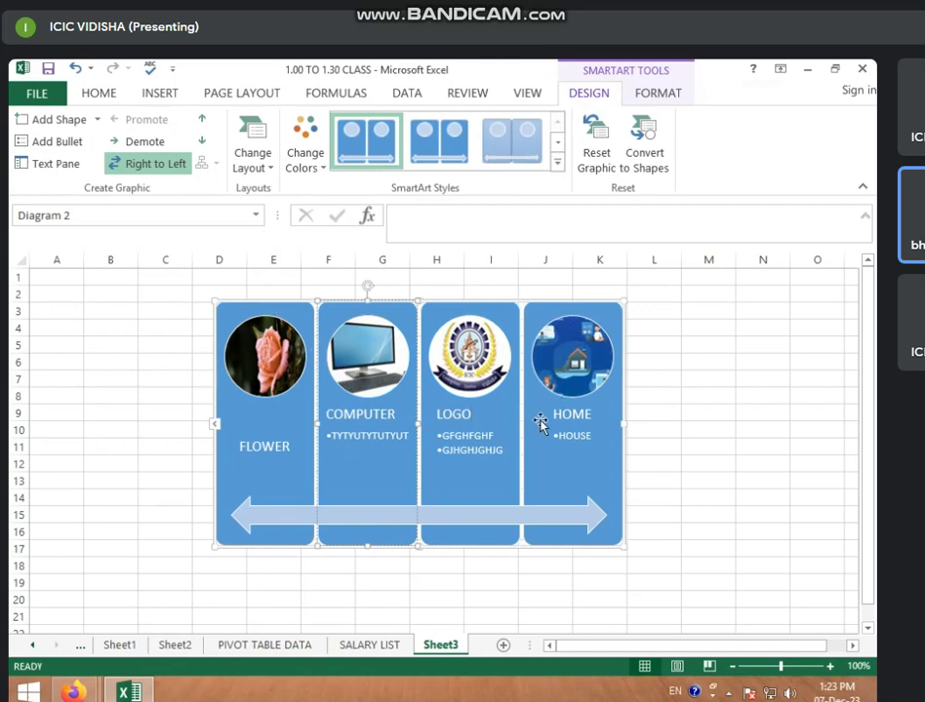
- Try moving the LOGO and COMPUTER panels, keeping FLOWER in first position
left_click(473, 474)
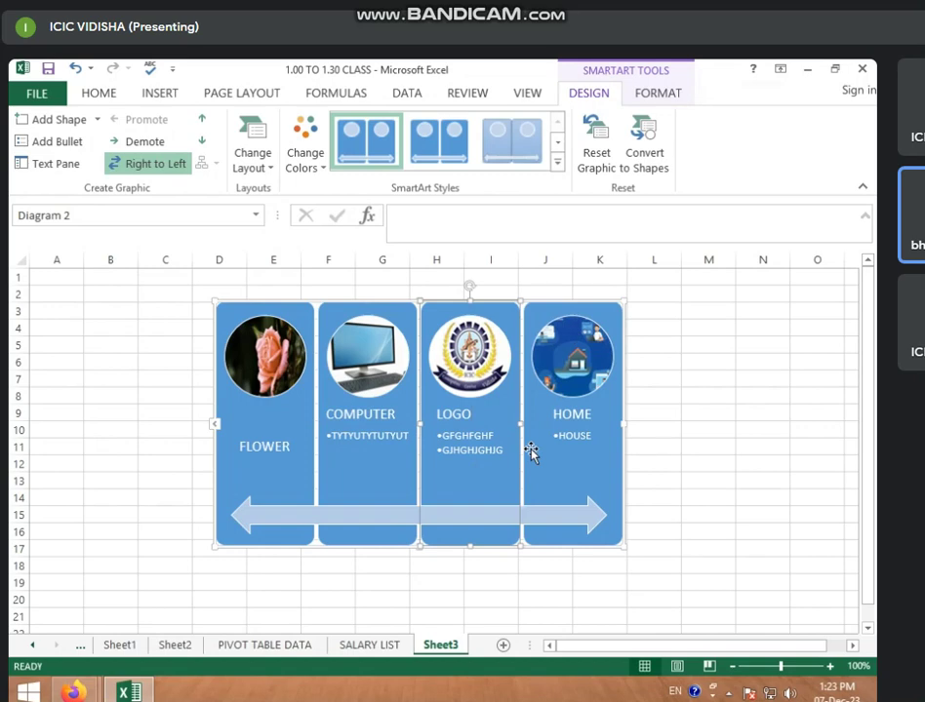
left_click(205, 143)
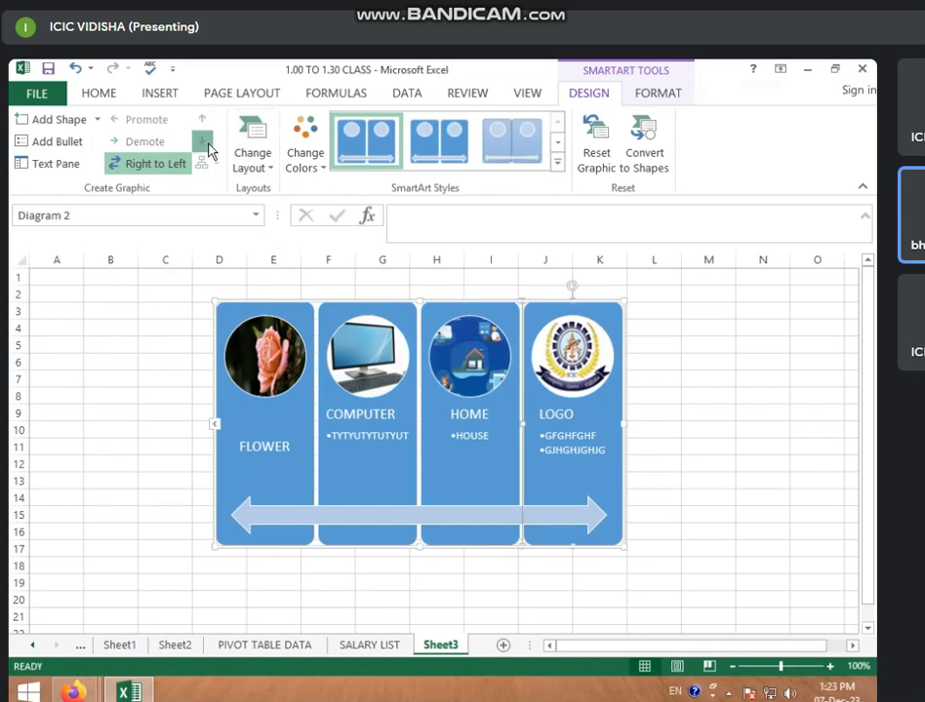
left_click(205, 145)
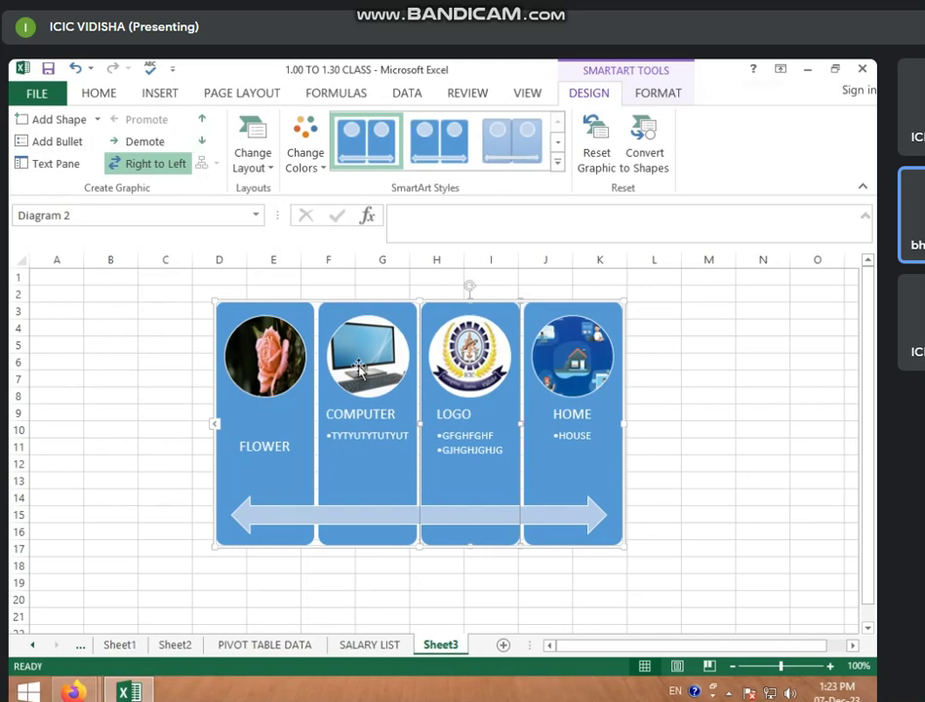
left_click(359, 471)
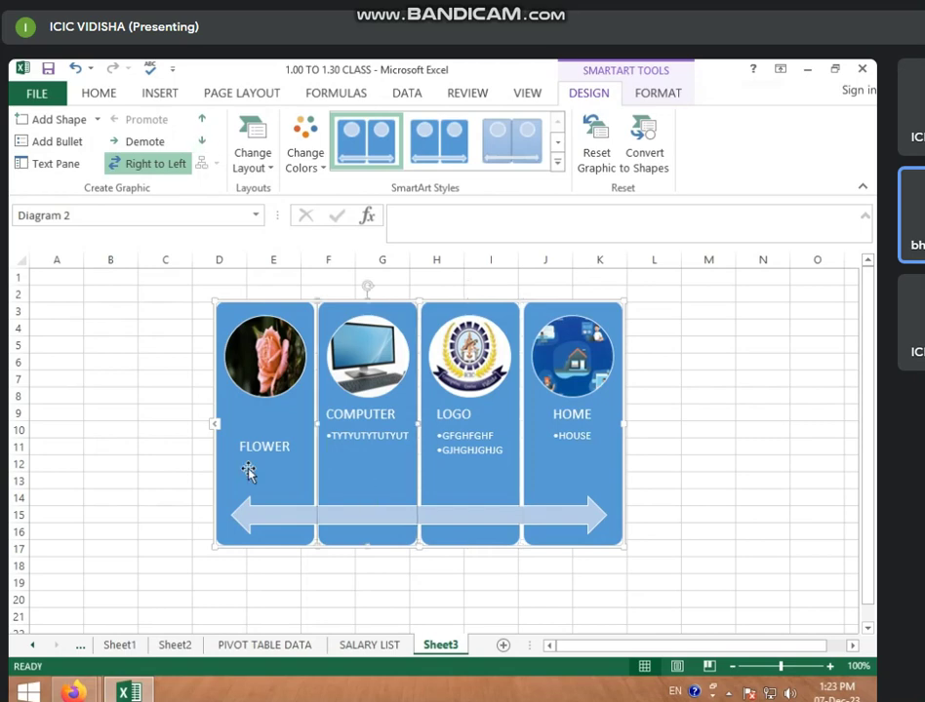
left_click(202, 124)
left_click(205, 127)
- Move LOGO and HOME ahead of COMPUTER, then check the reversed order and restore it
left_click(202, 124)
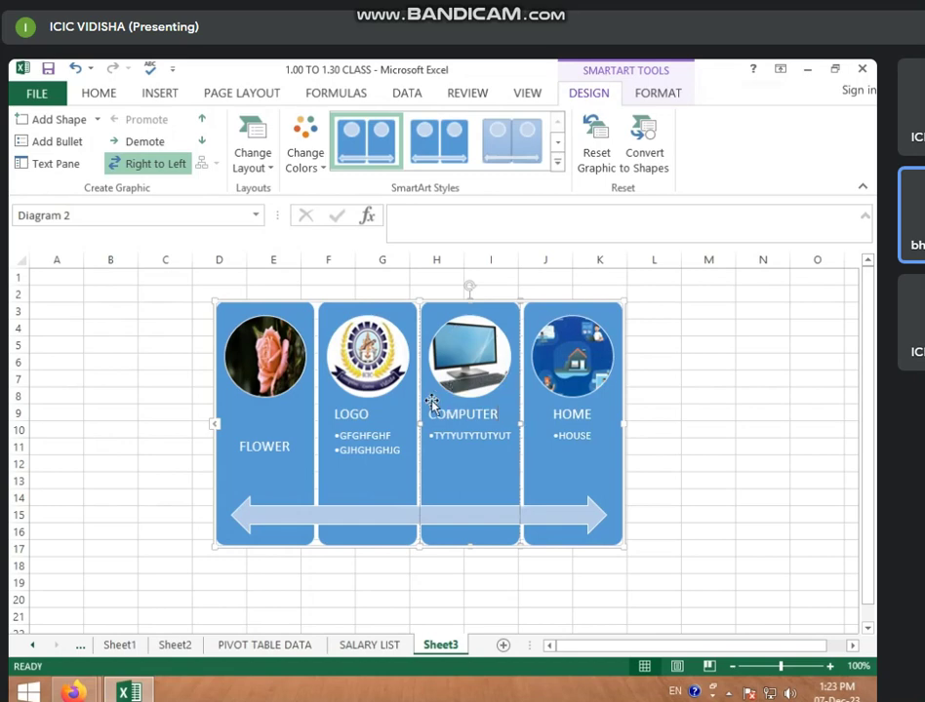
left_click(199, 121)
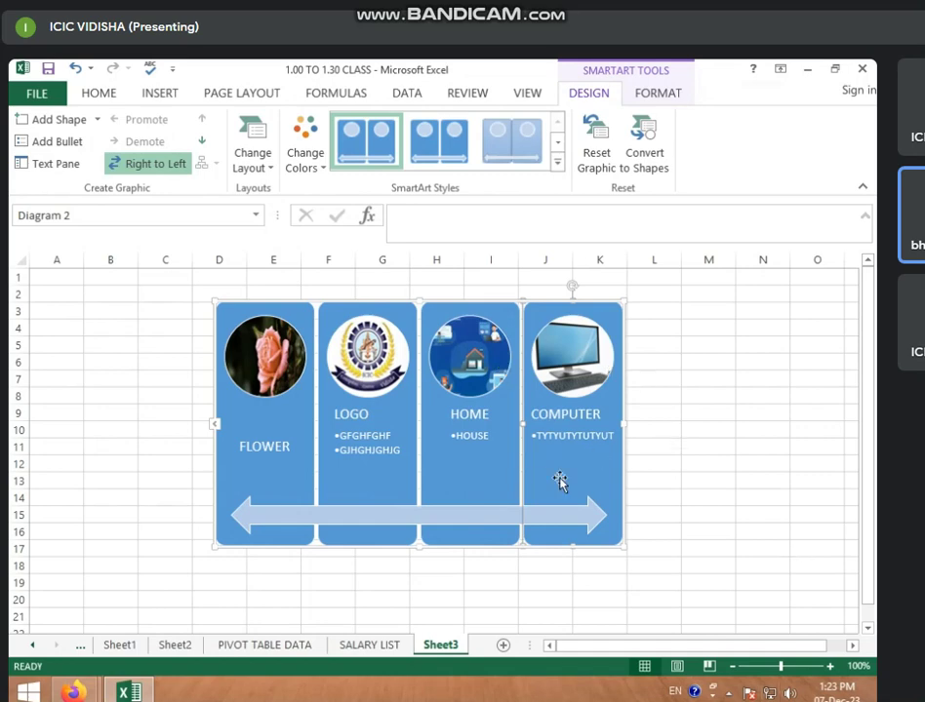
left_click(139, 164)
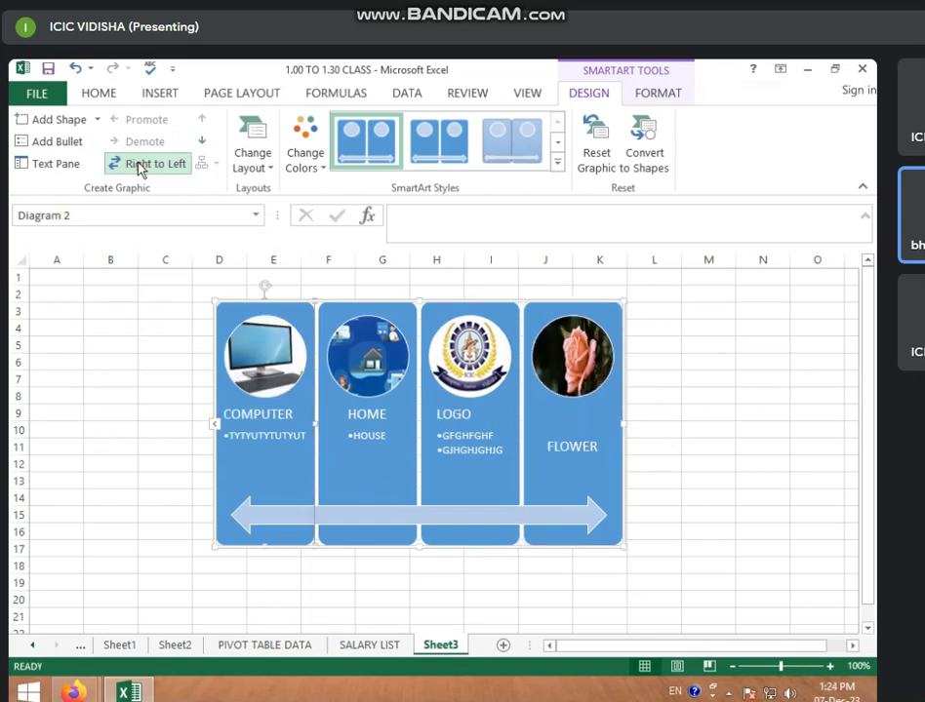
left_click(139, 164)
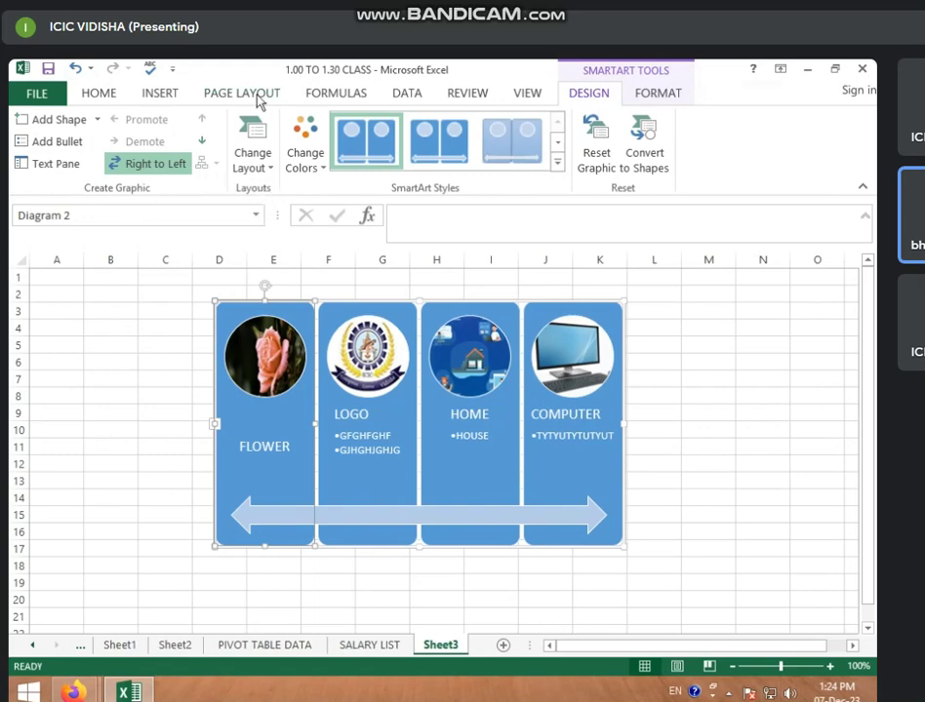
- Leave the layout unchanged and drag the SmartArt diagram right onto columns H–O
left_click(273, 173)
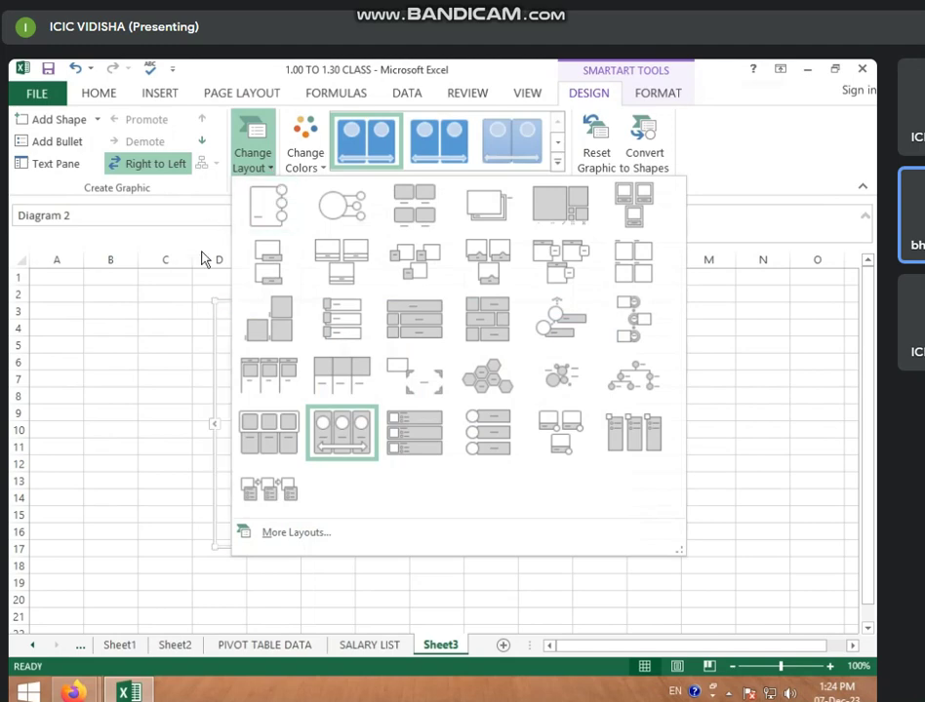
left_click(169, 273)
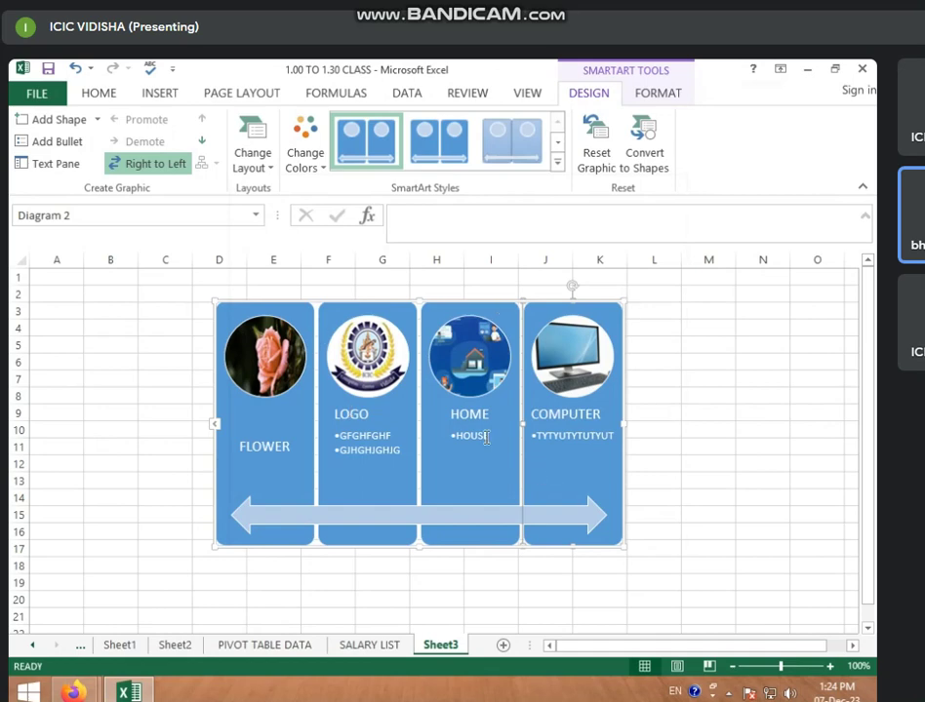
left_click(270, 174)
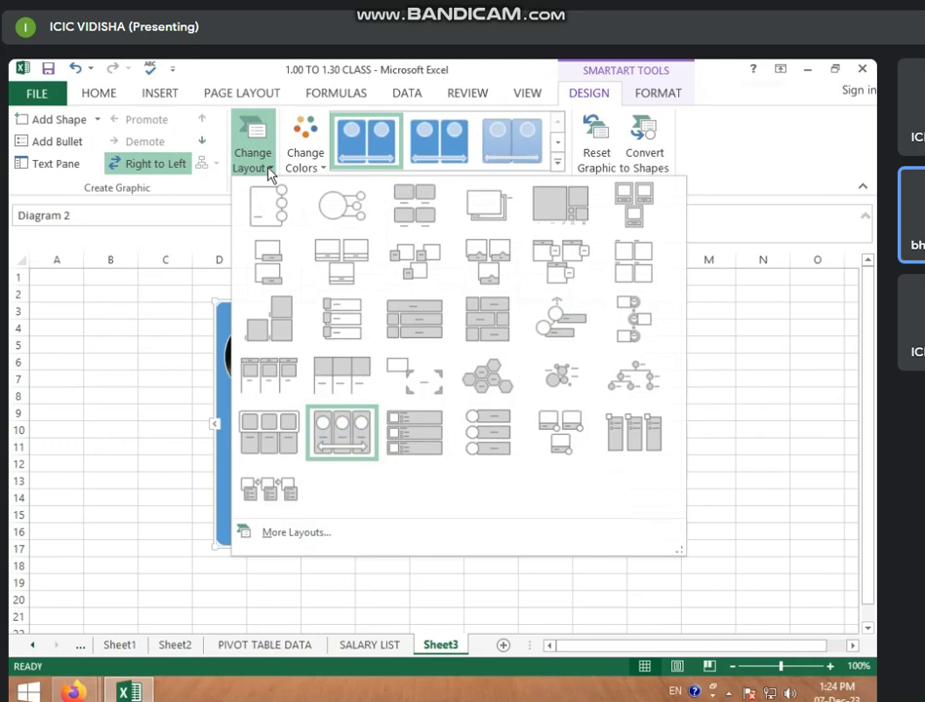
left_click(170, 293)
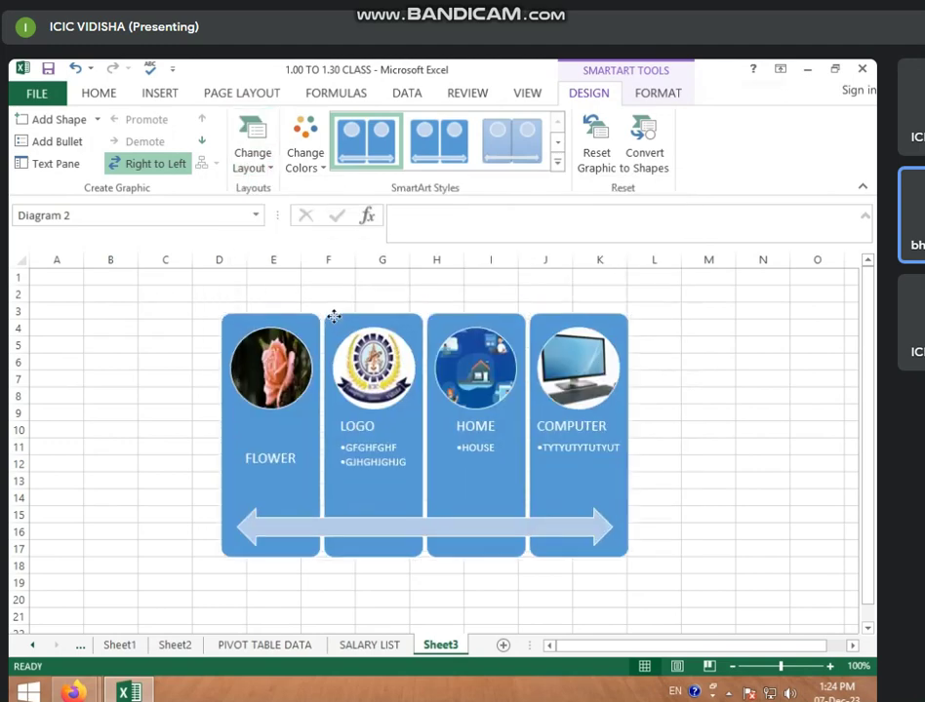
left_click_drag(334, 317, 528, 354)
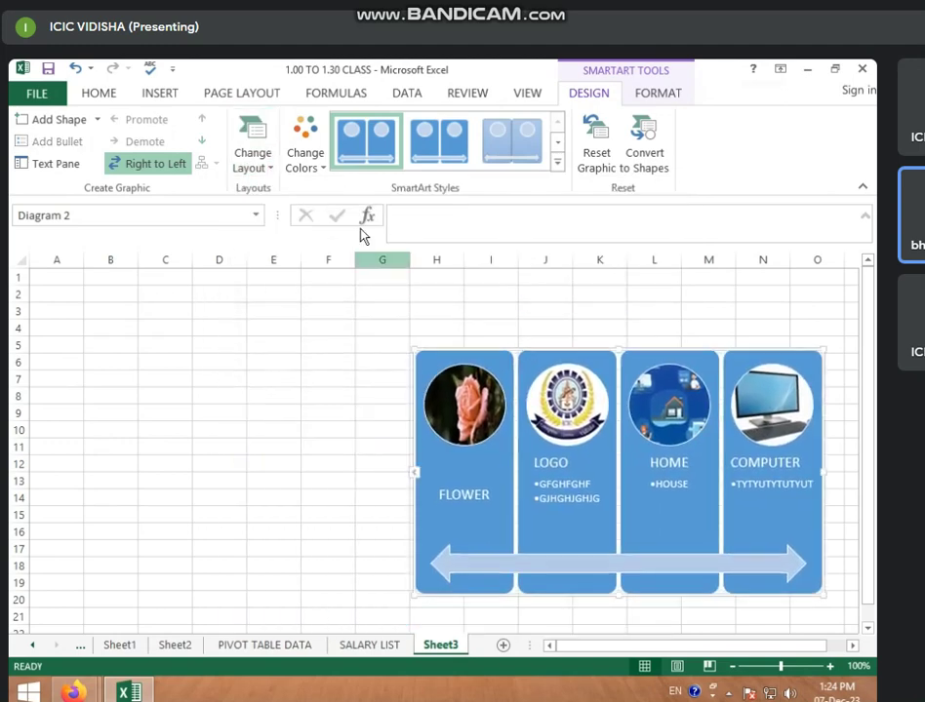
left_click(259, 168)
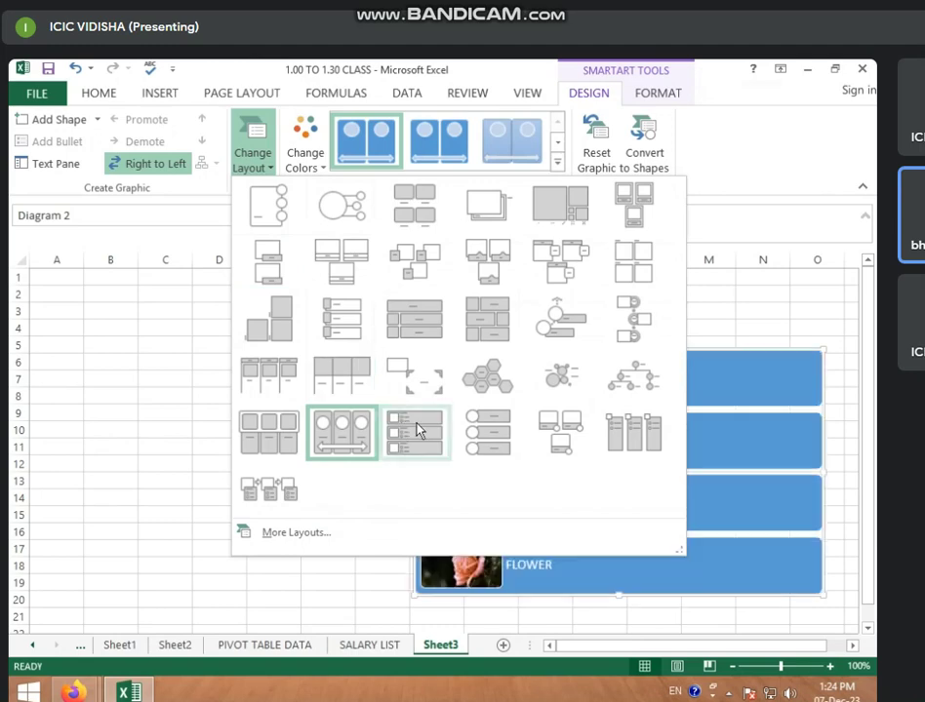
- Try the vertical picture list and two-by-two picture layouts
left_click(416, 431)
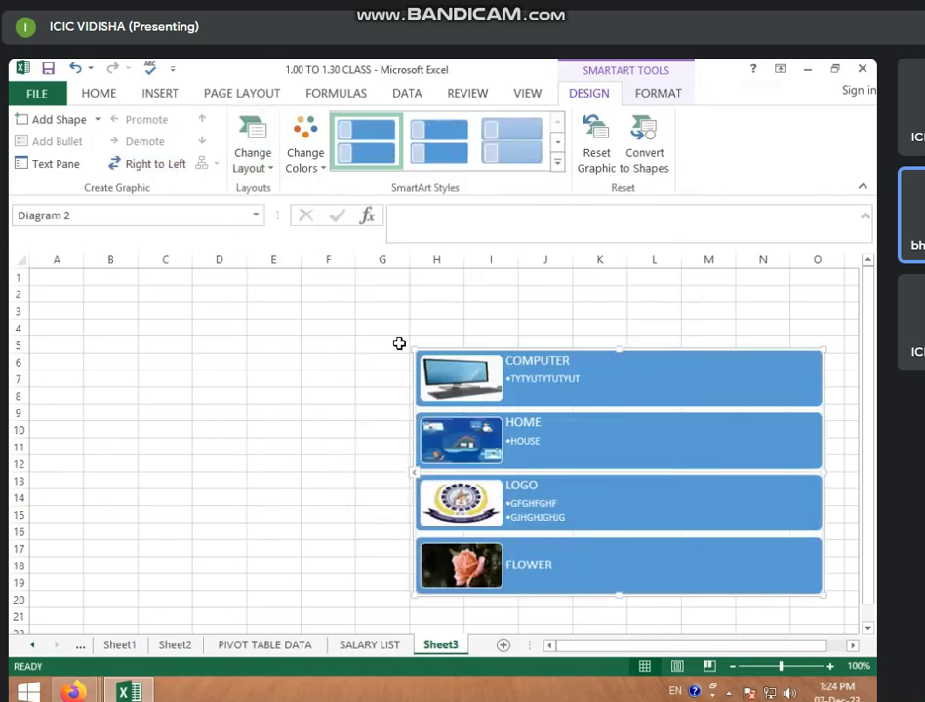
left_click(259, 172)
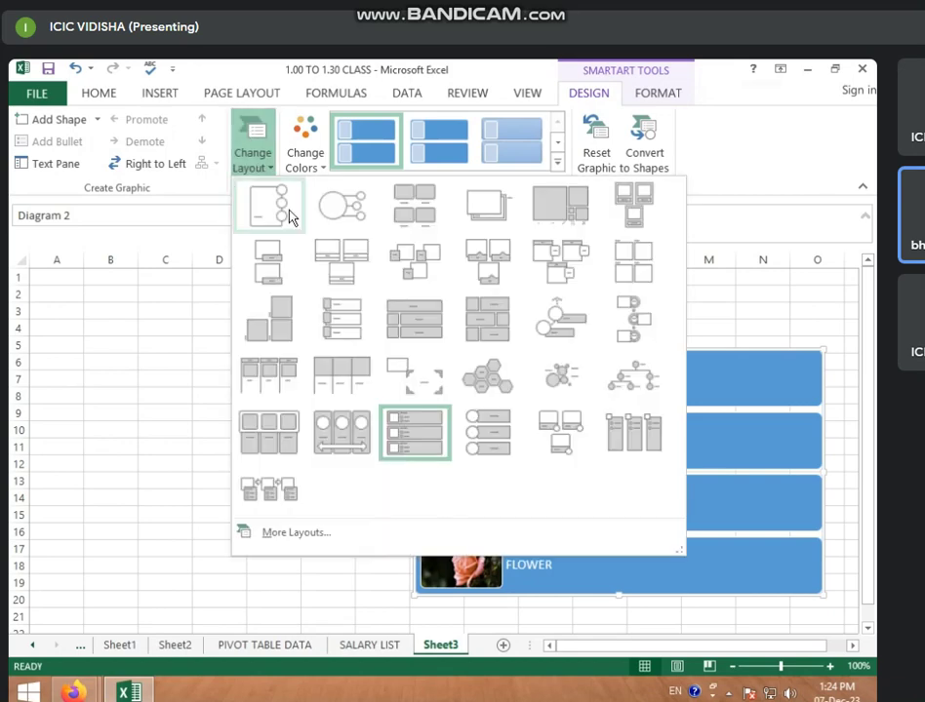
left_click(327, 333)
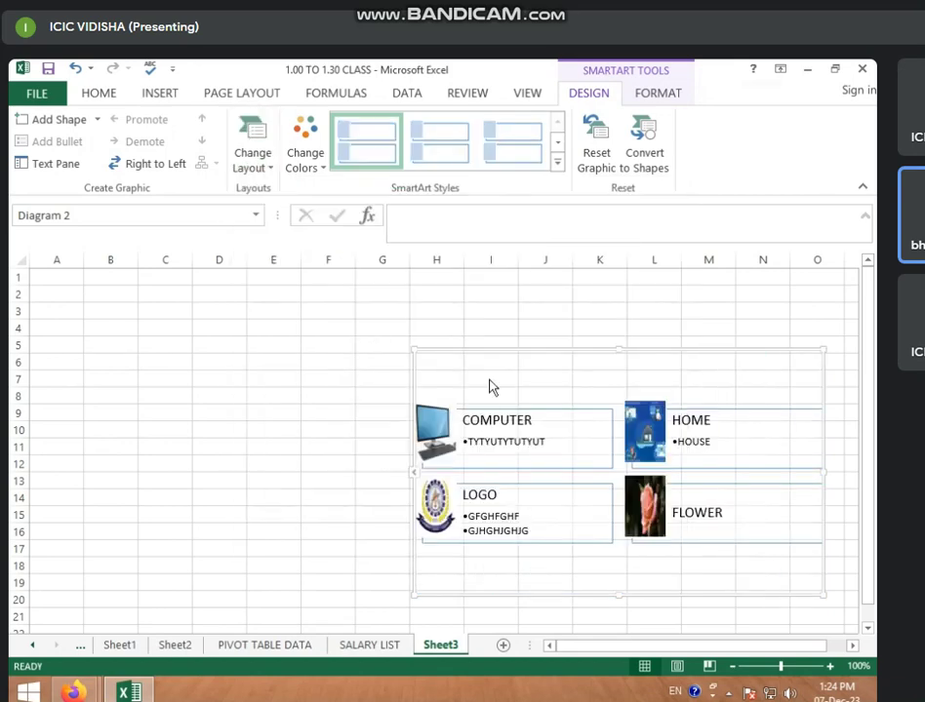
- Reapply the circle-picture arrow layout and move the diagram back over columns D–K
left_click(271, 164)
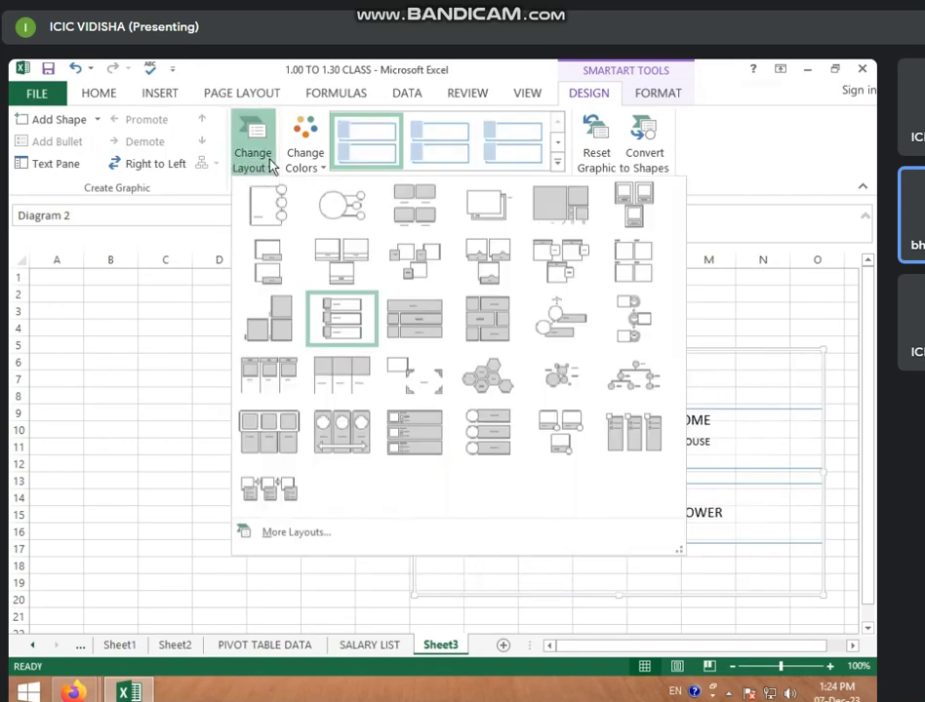
left_click(277, 424)
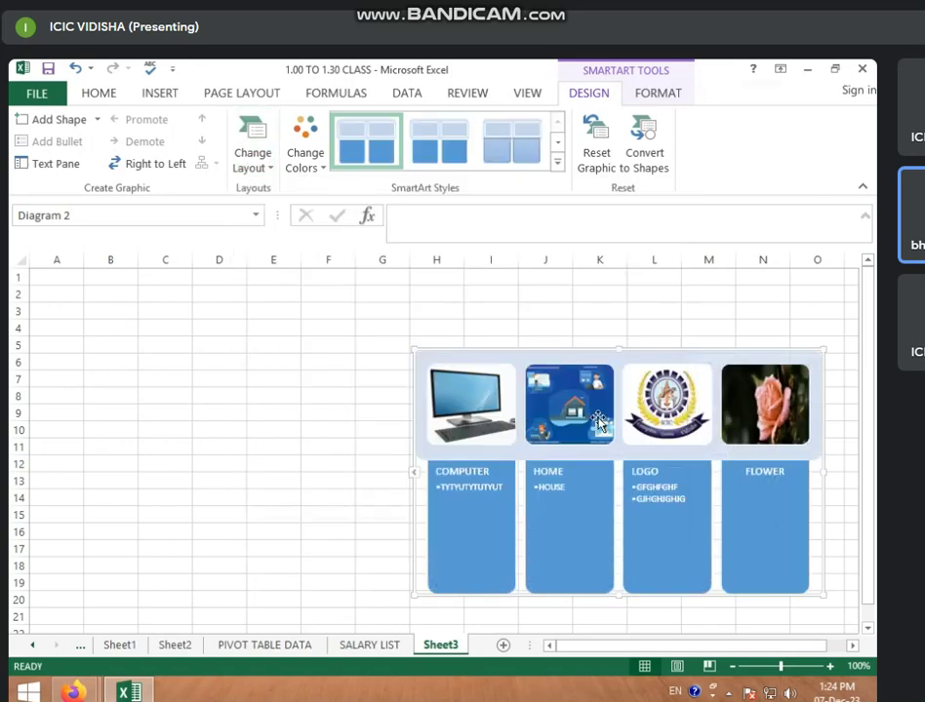
left_click(267, 164)
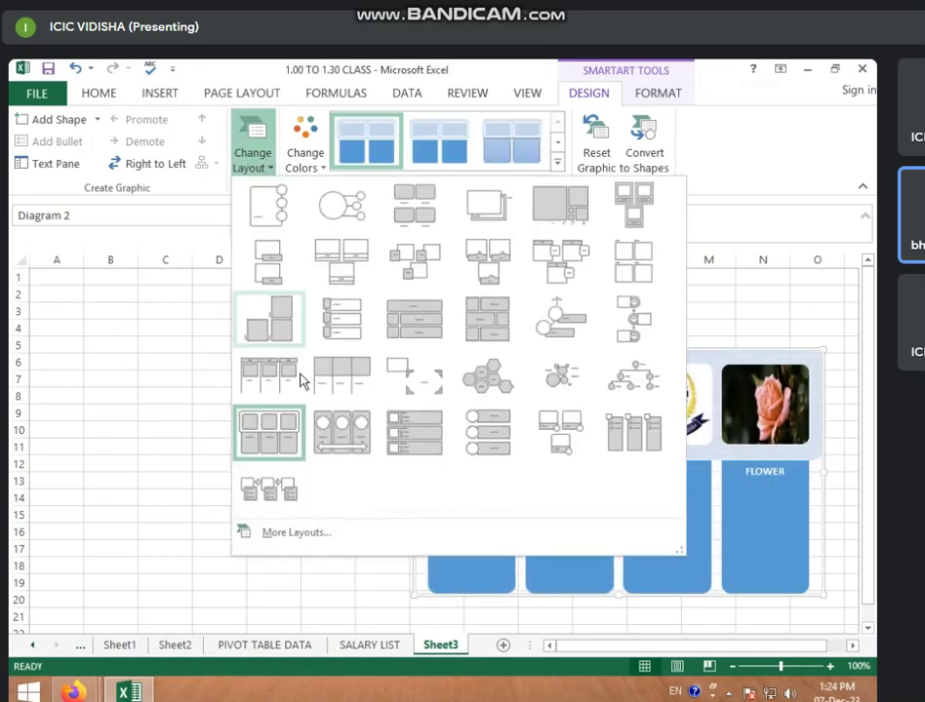
left_click(342, 430)
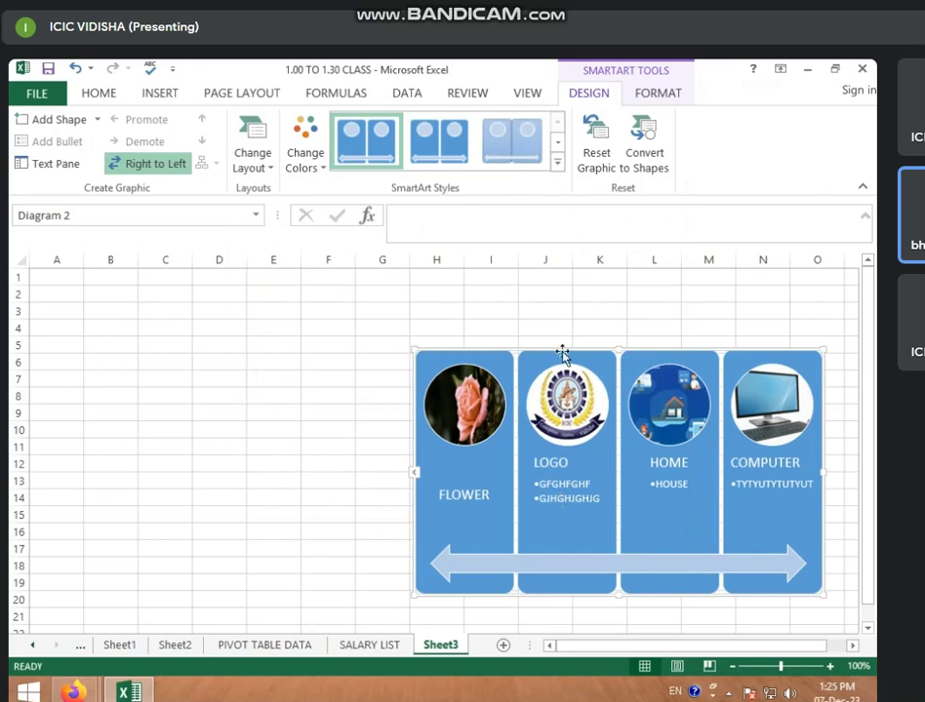
left_click_drag(530, 345, 317, 311)
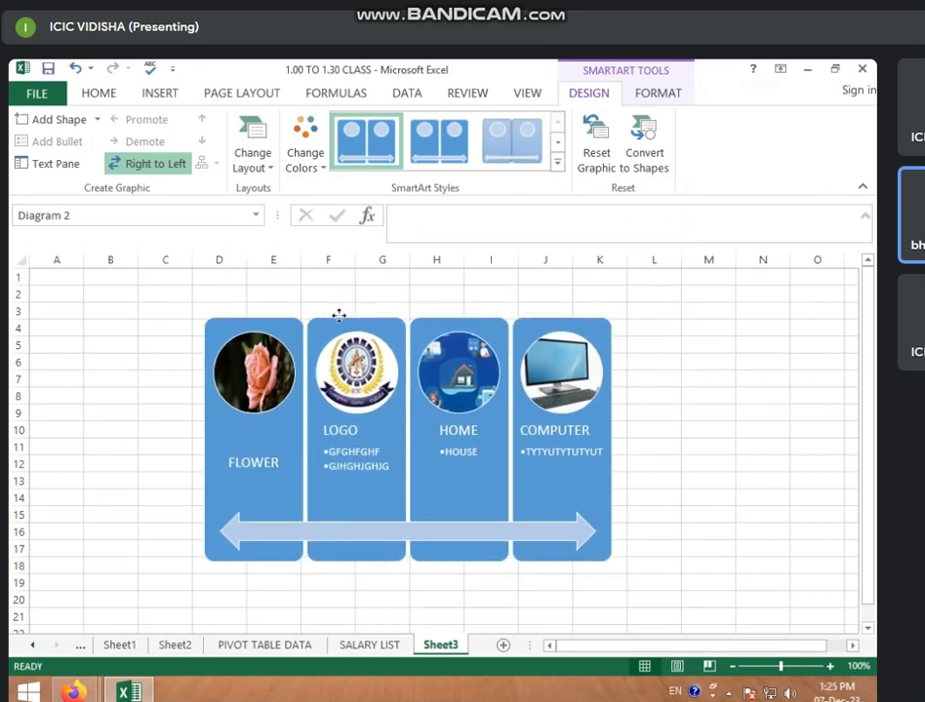
- Apply the orange Accent 2 colour scheme, try a 3-D style, then settle on a flat style
left_click(324, 171)
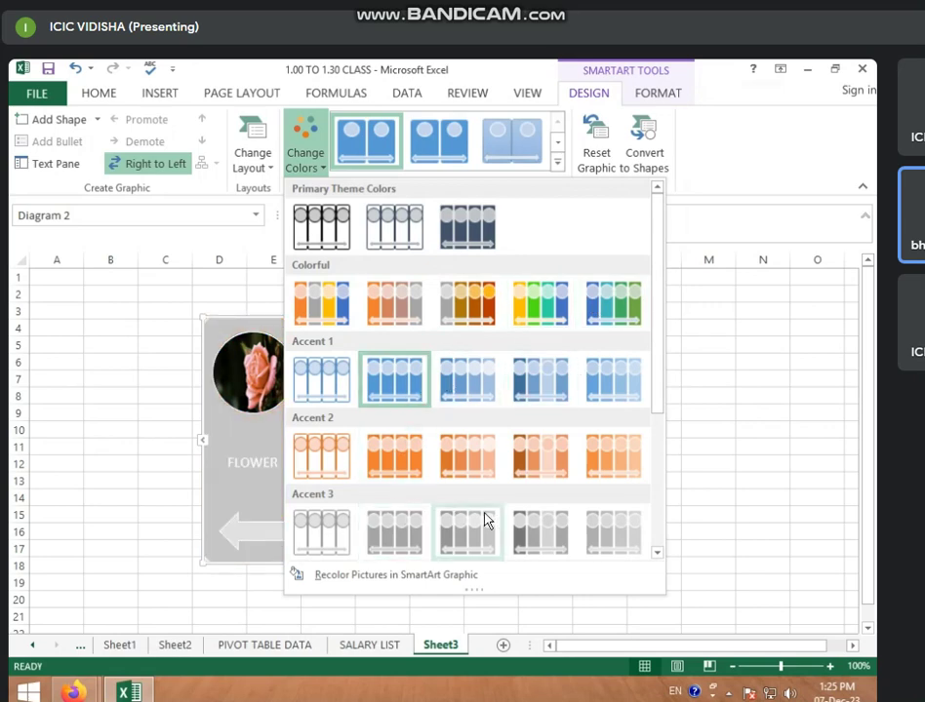
left_click(553, 463)
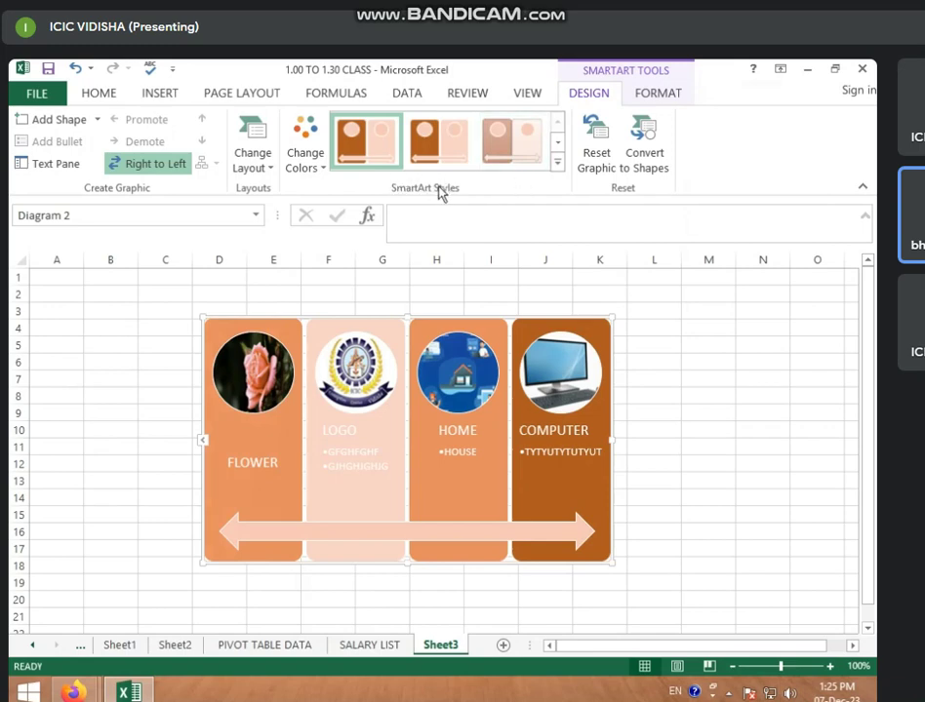
left_click(558, 168)
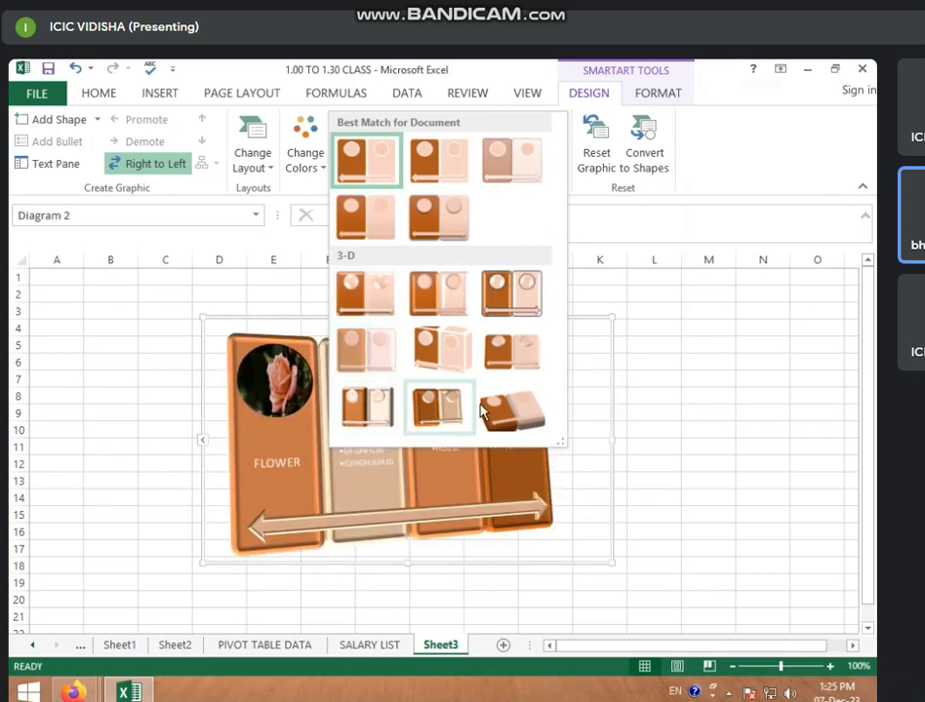
left_click(532, 366)
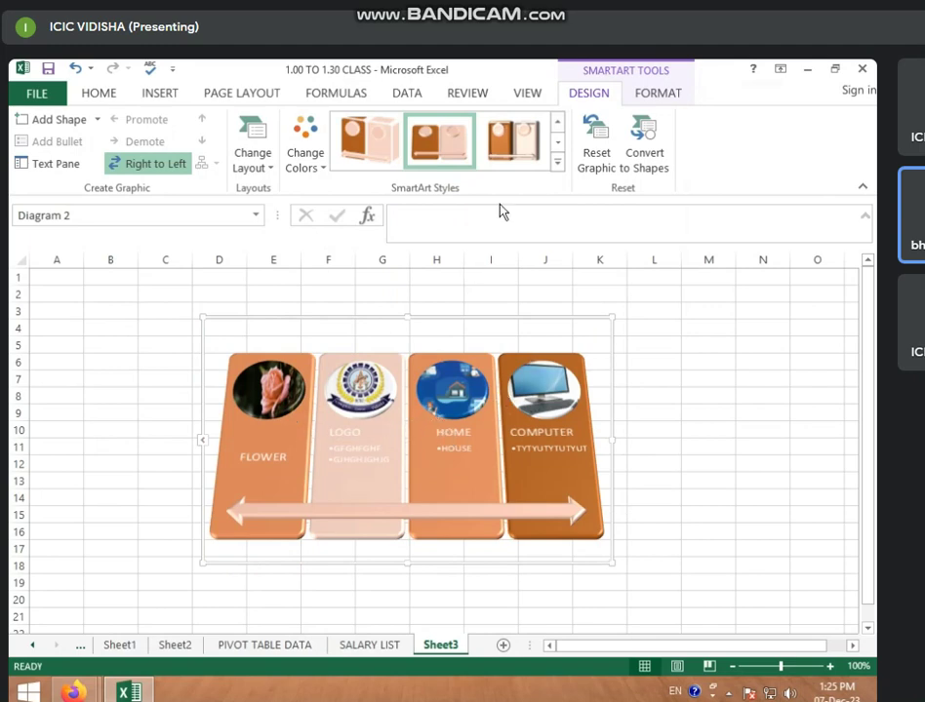
left_click(557, 163)
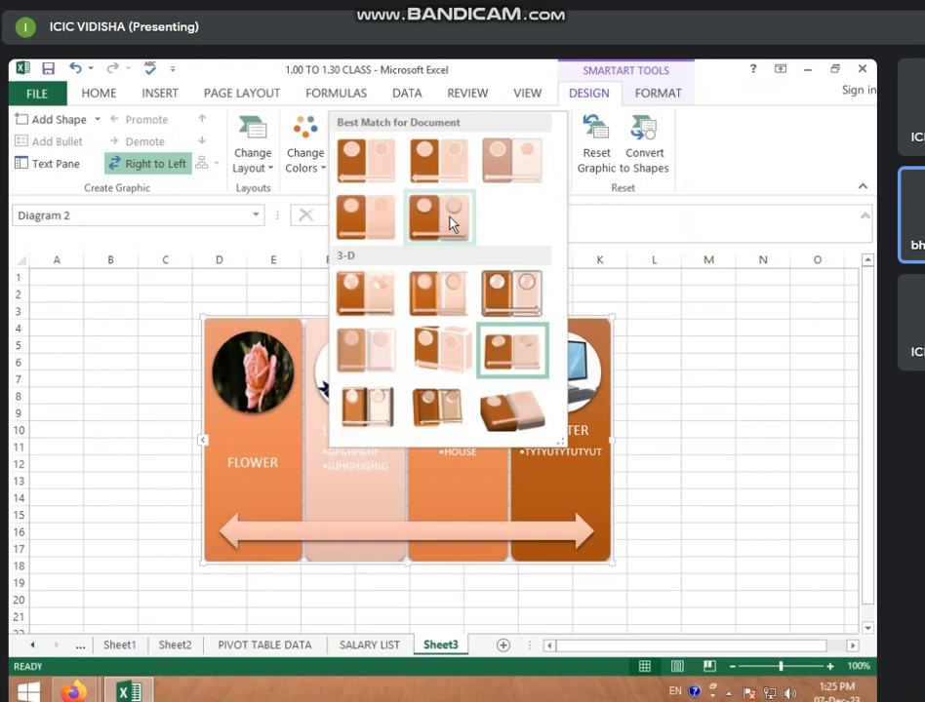
left_click(450, 162)
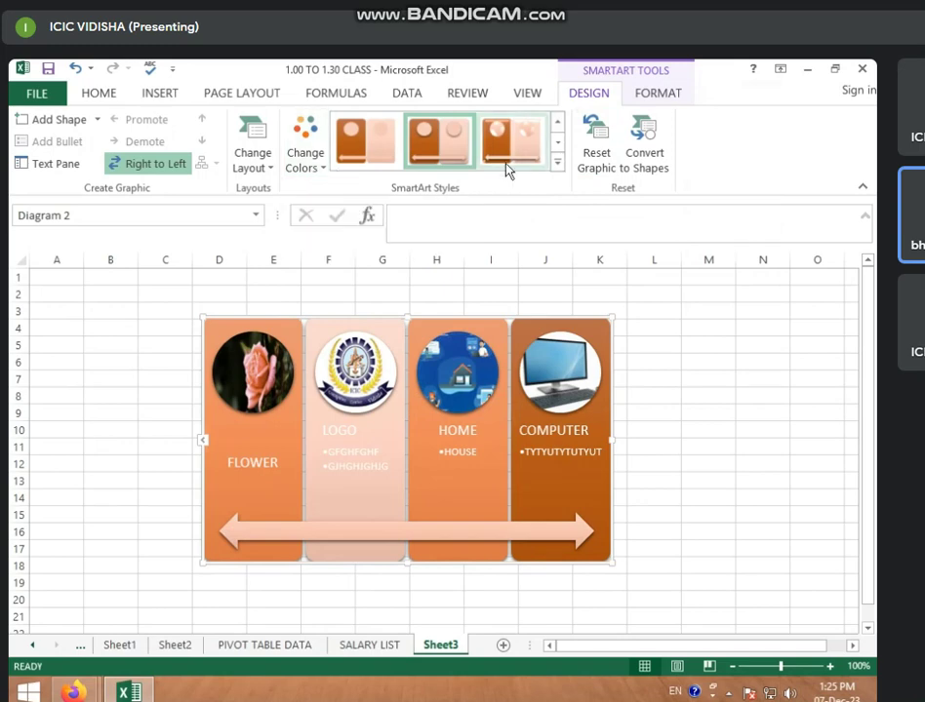
left_click(602, 153)
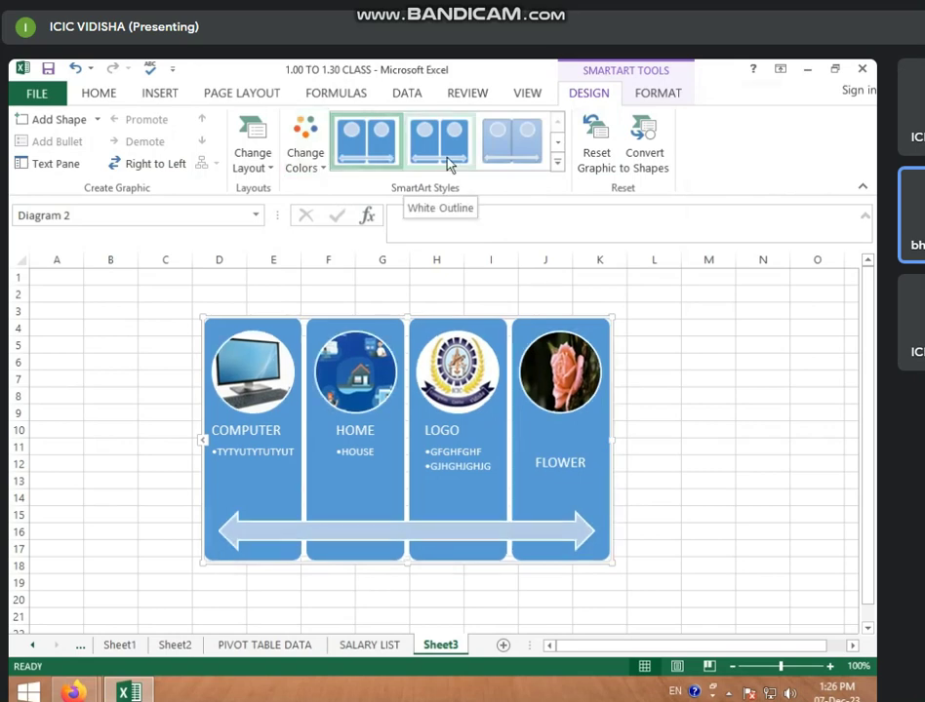
left_click(322, 164)
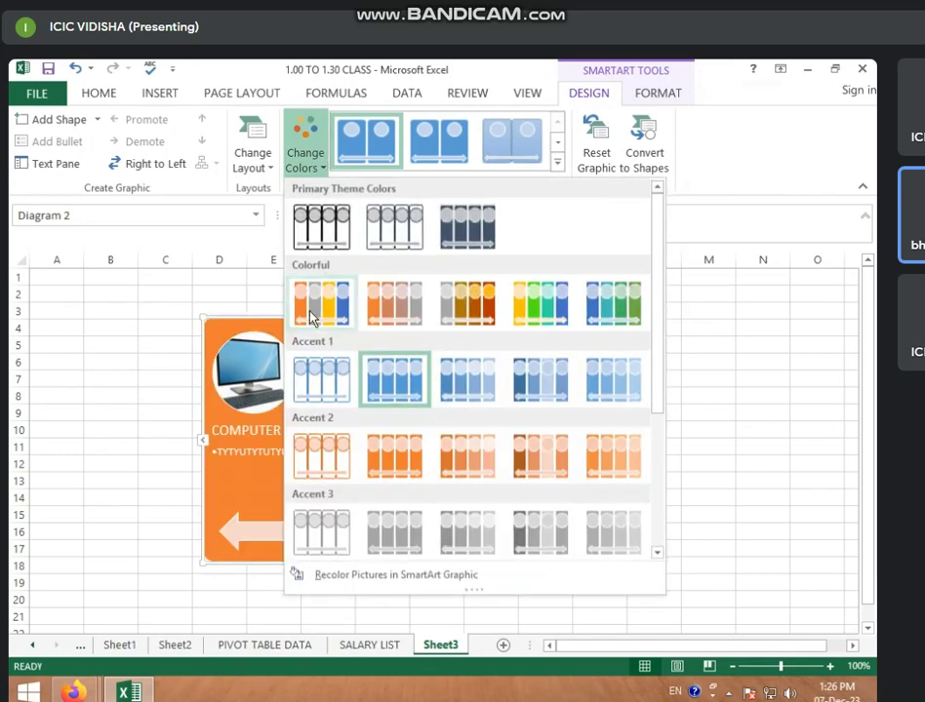
left_click(311, 317)
left_click(556, 162)
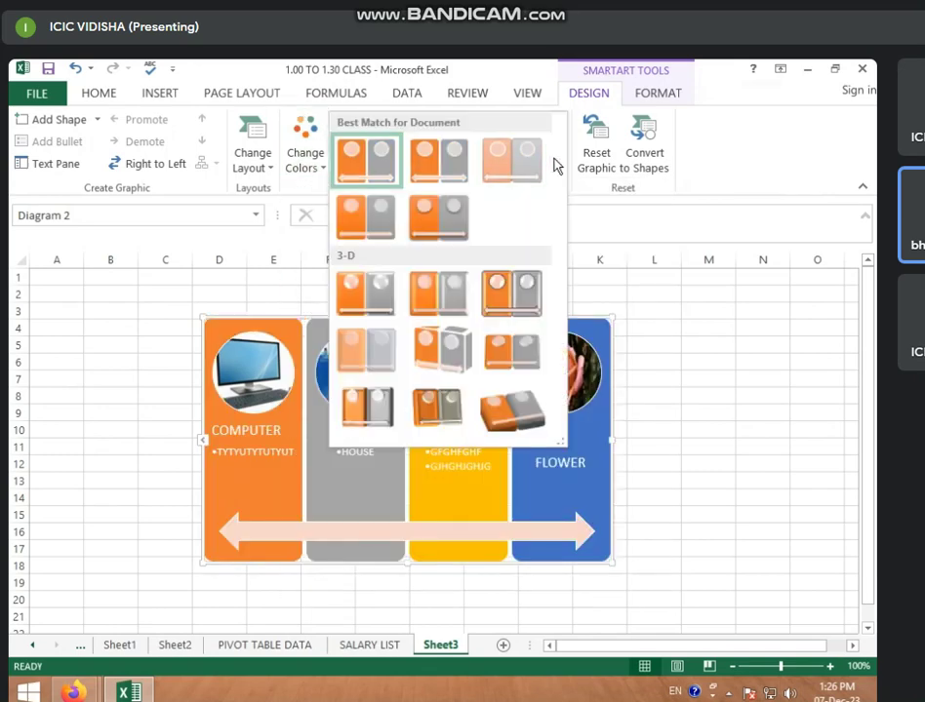
left_click(439, 291)
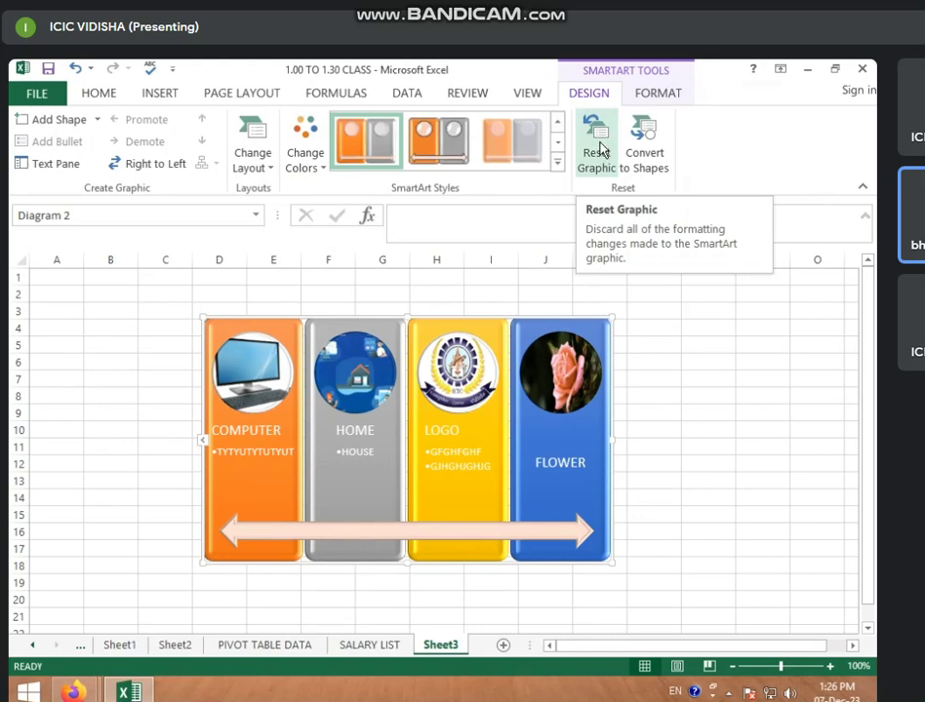
left_click(598, 146)
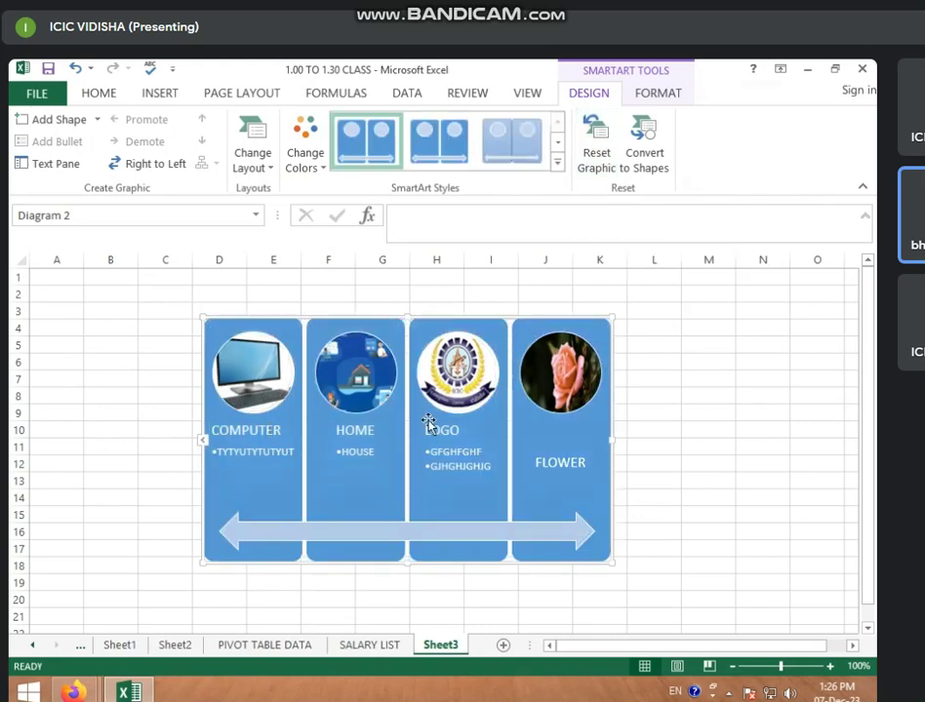
left_click(651, 161)
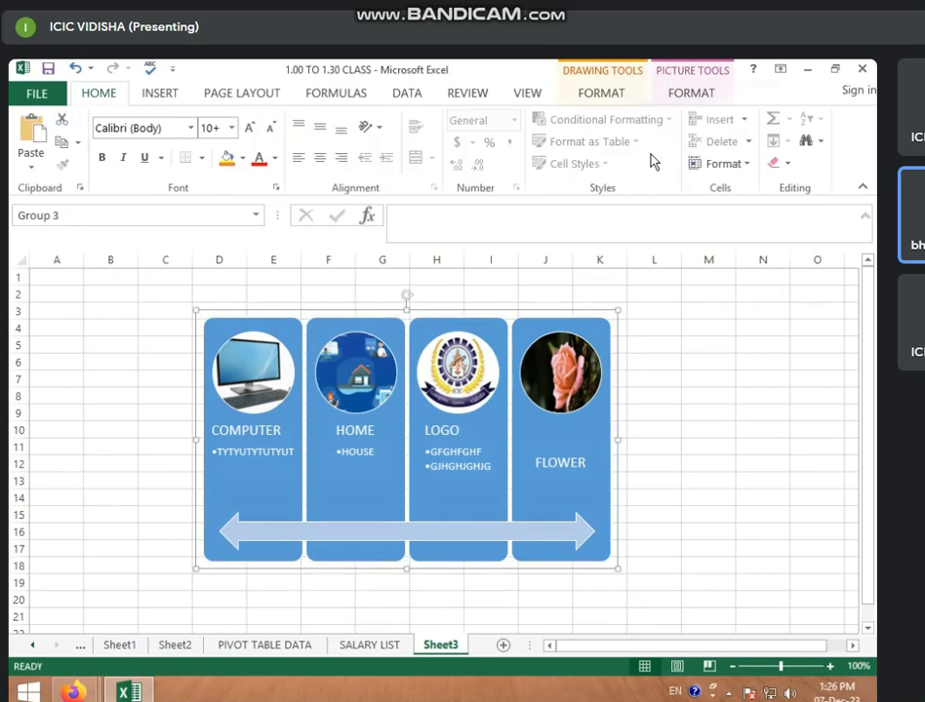
left_click(607, 95)
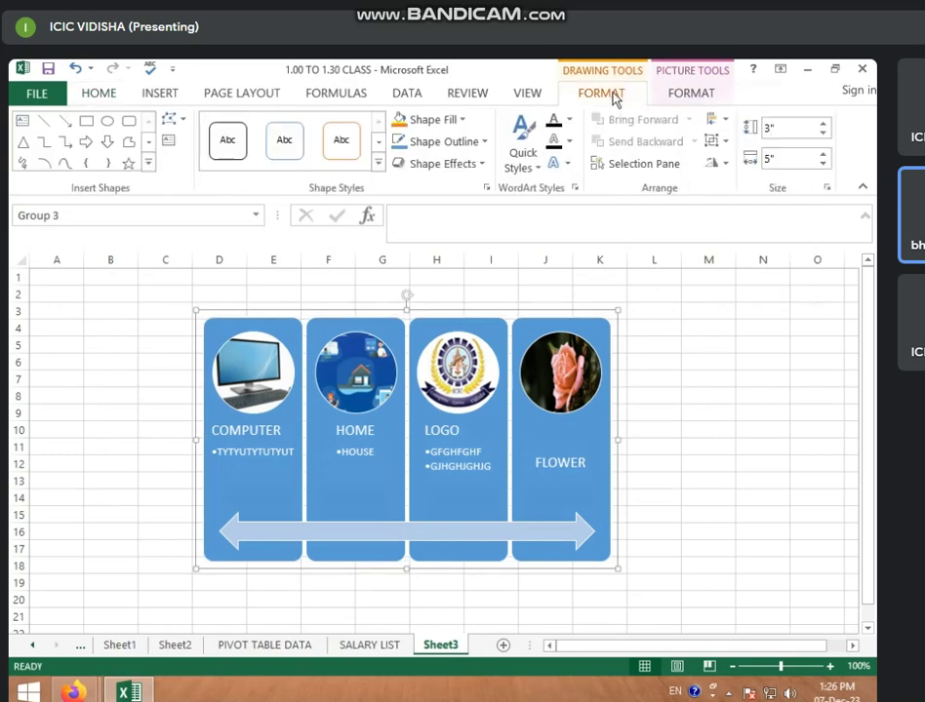
left_click(664, 97)
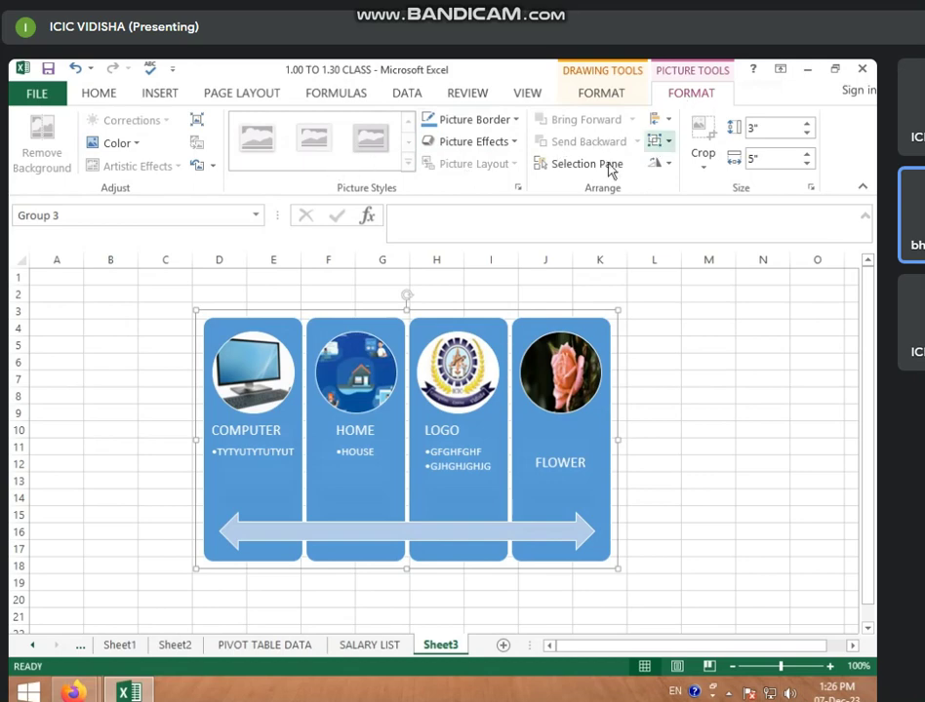
left_click(562, 424)
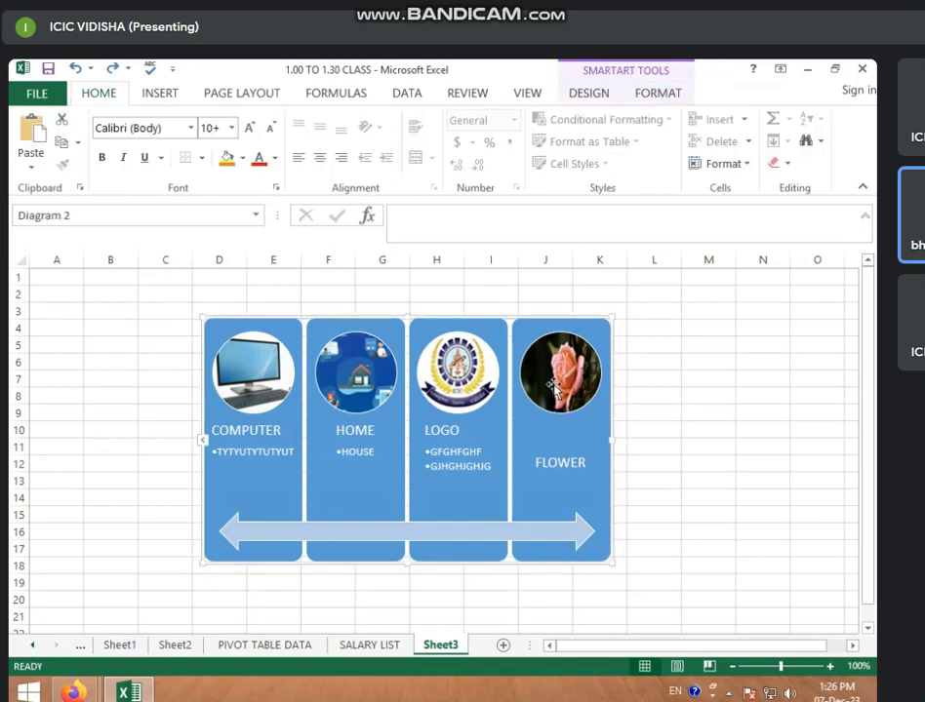
- Save the workbook with Ctrl+S while reviewing the SmartArt Design and Format options
left_click(589, 94)
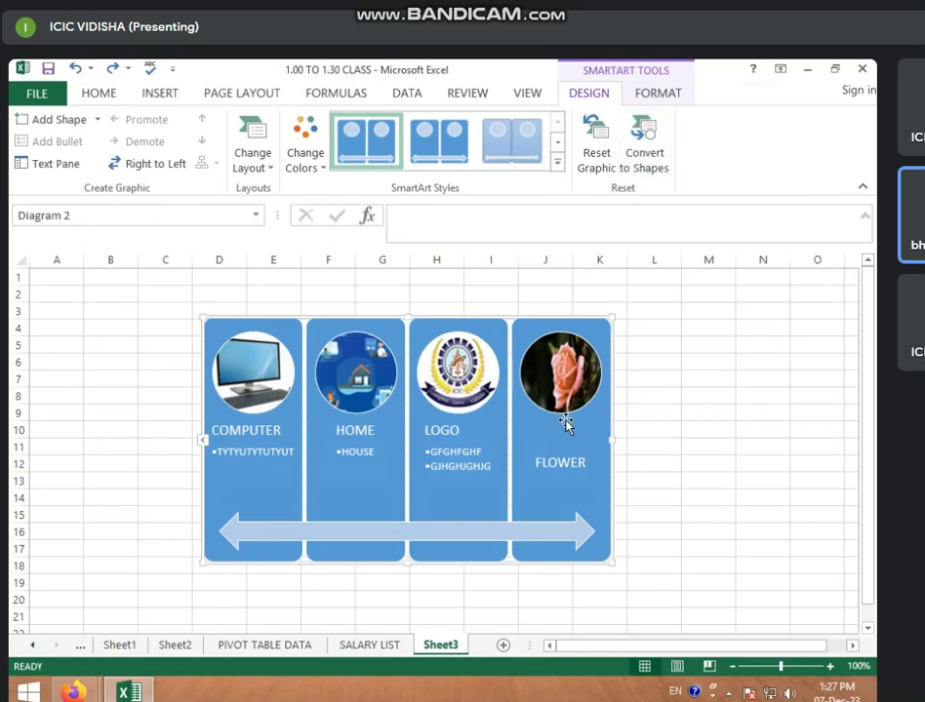
key("ctrl+s")
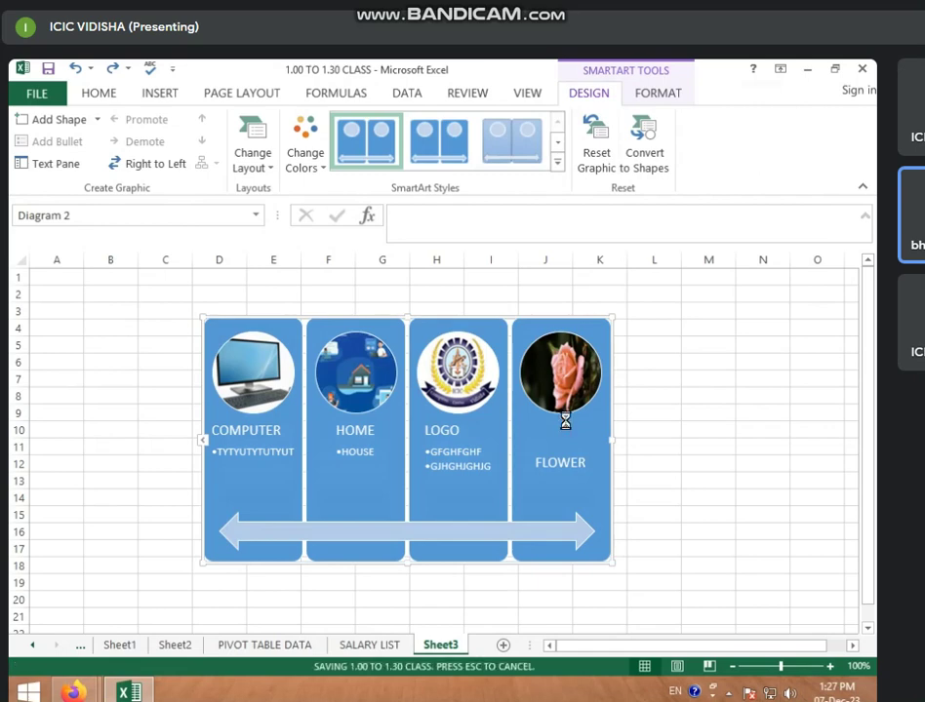
left_click(636, 102)
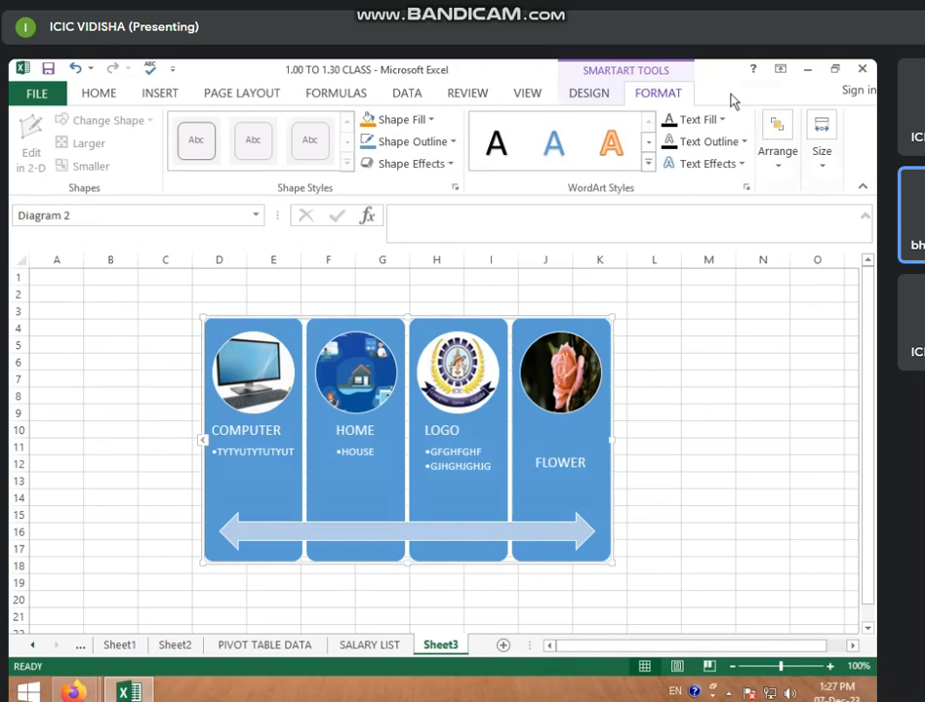
left_click(600, 95)
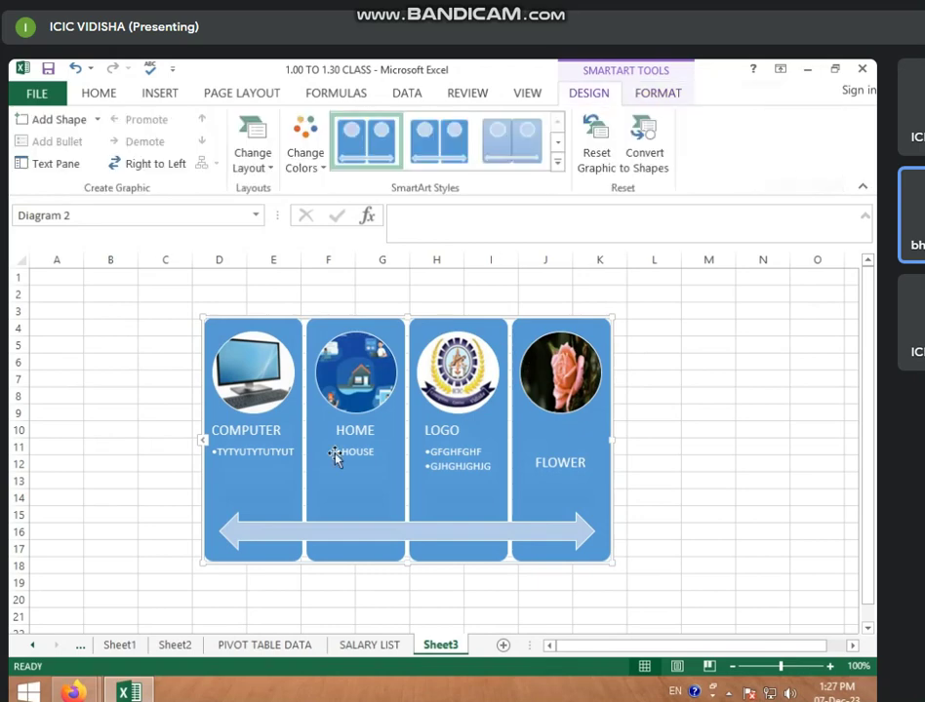
- Browse the SALARY LIST, PIVOT TABLE DATA and Sheet2 sheets, ending on Sheet1's RATE pivot table
left_click(357, 646)
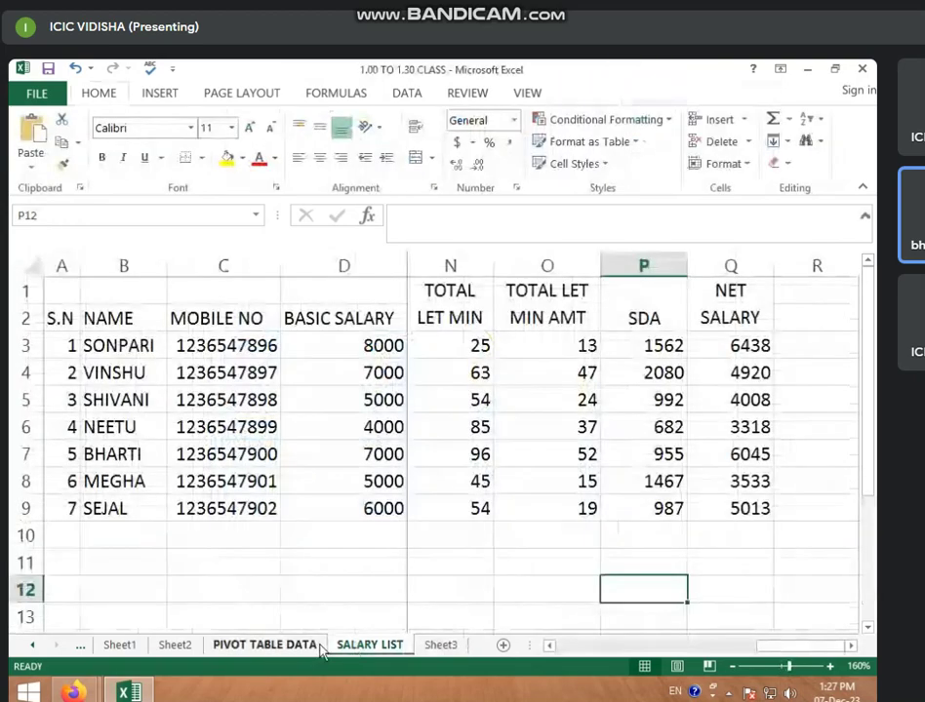
left_click(292, 647)
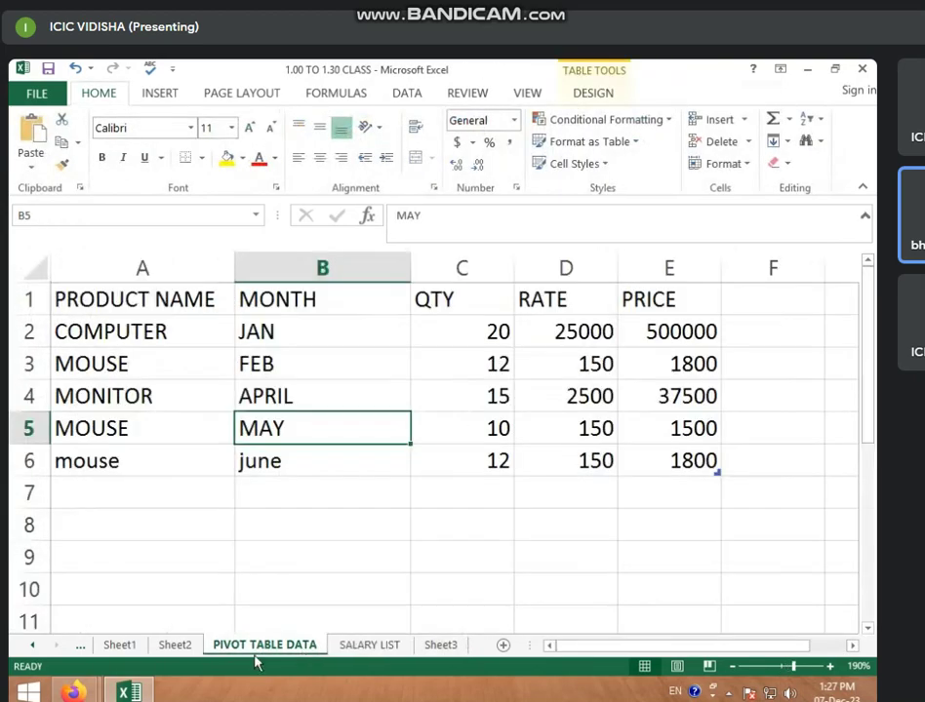
left_click(175, 646)
left_click(119, 648)
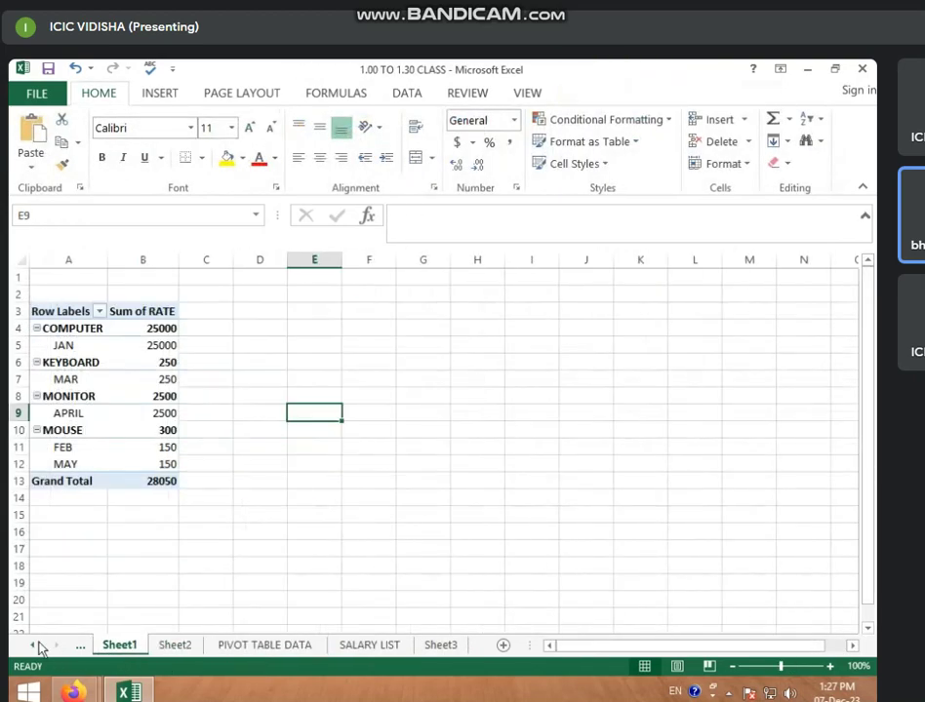
left_click(32, 645)
left_click(33, 646)
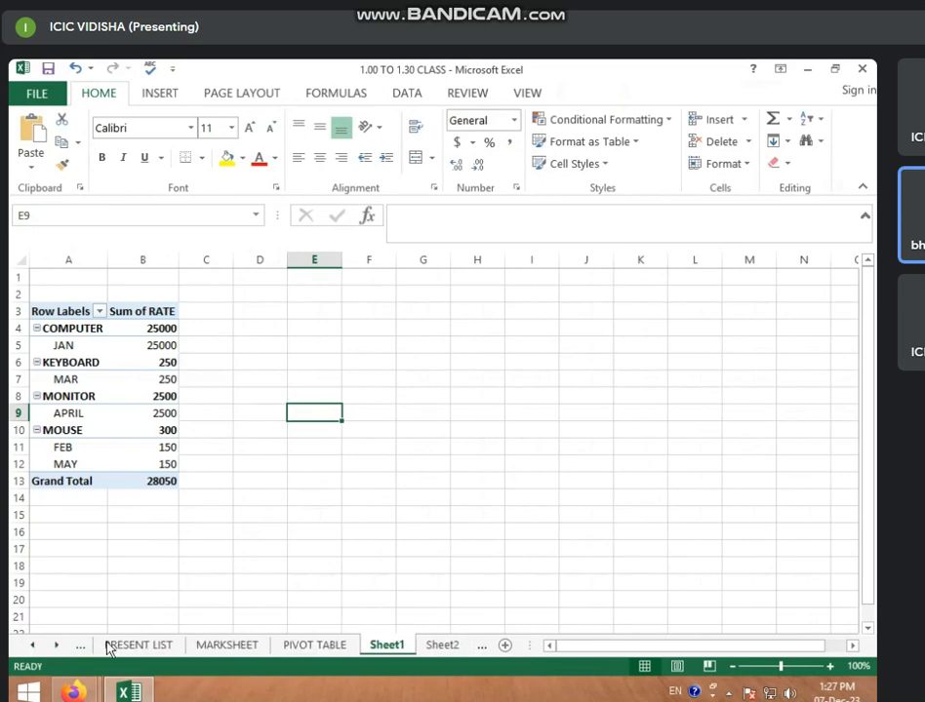
- On MARKSHEET, clear the old SUPPLY and RESULT values in N3:O8
left_click(200, 646)
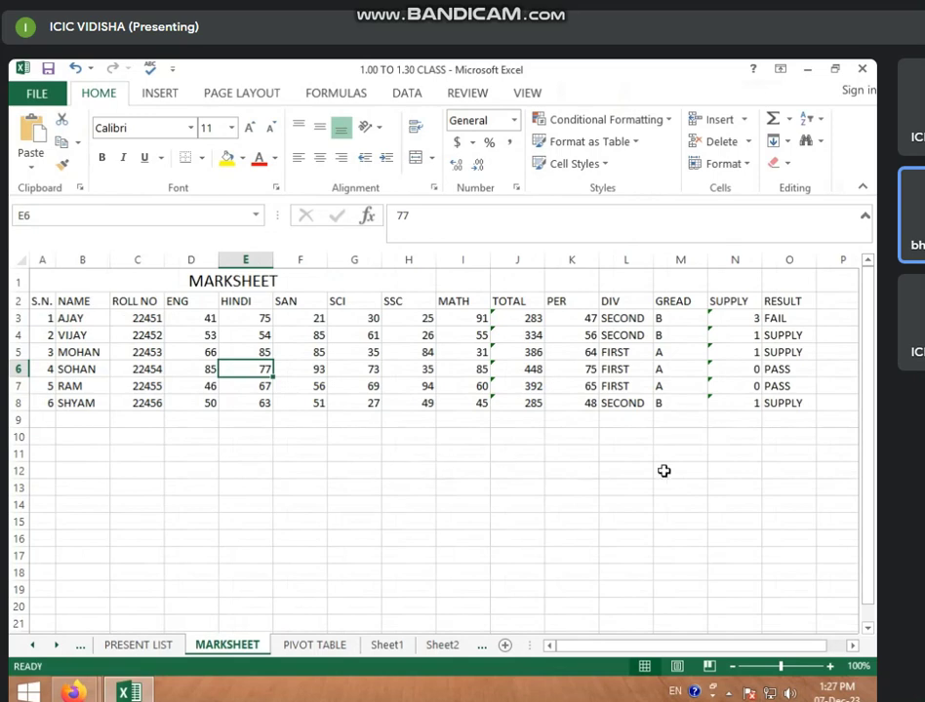
scroll(664, 471, "up", 2, "ctrl")
left_click_drag(638, 659, 655, 659)
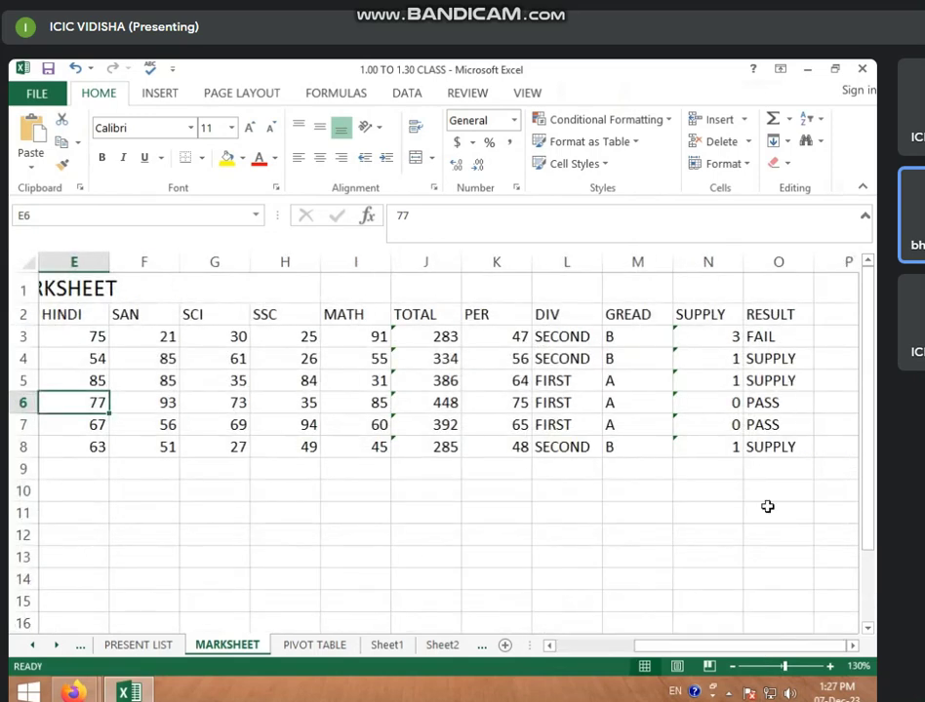
mouse_move(727, 341)
left_mouse_down()
mouse_move(776, 342)
mouse_move(766, 446)
left_mouse_up()
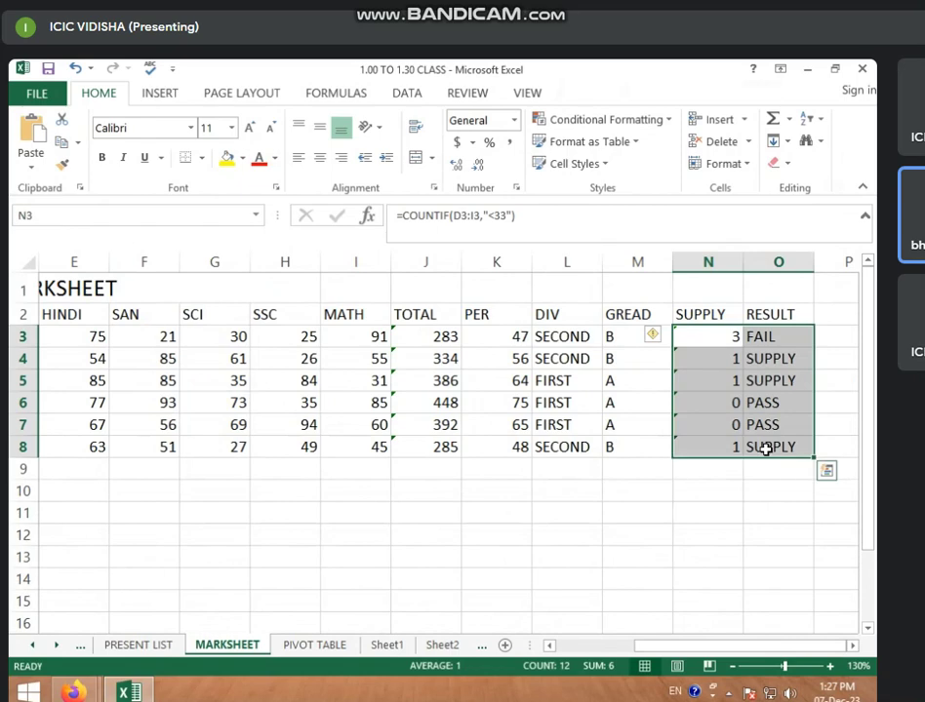
key("Delete")
left_click(712, 485)
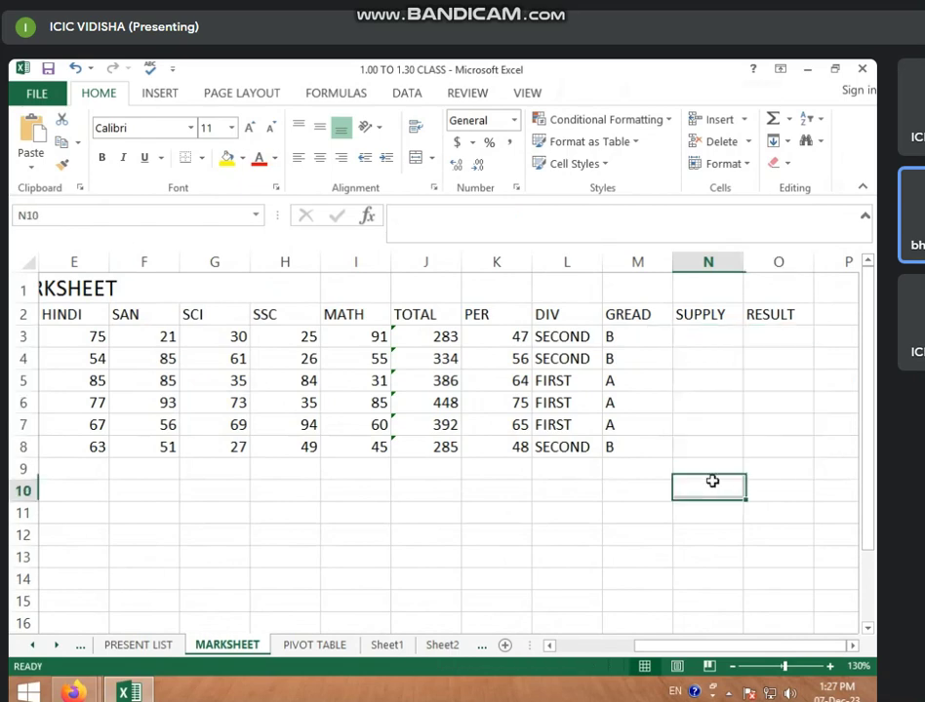
- Enter =COUNTIF(D3:I3,"<33") in N3, returning 3 failed subjects
left_click(715, 343)
type("=")
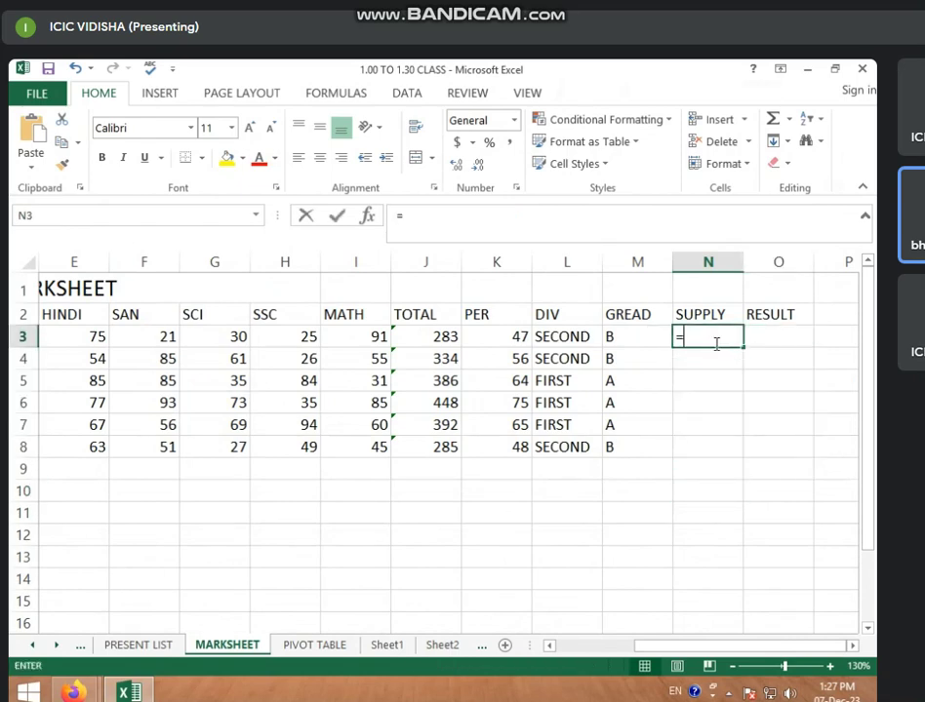
type("COU")
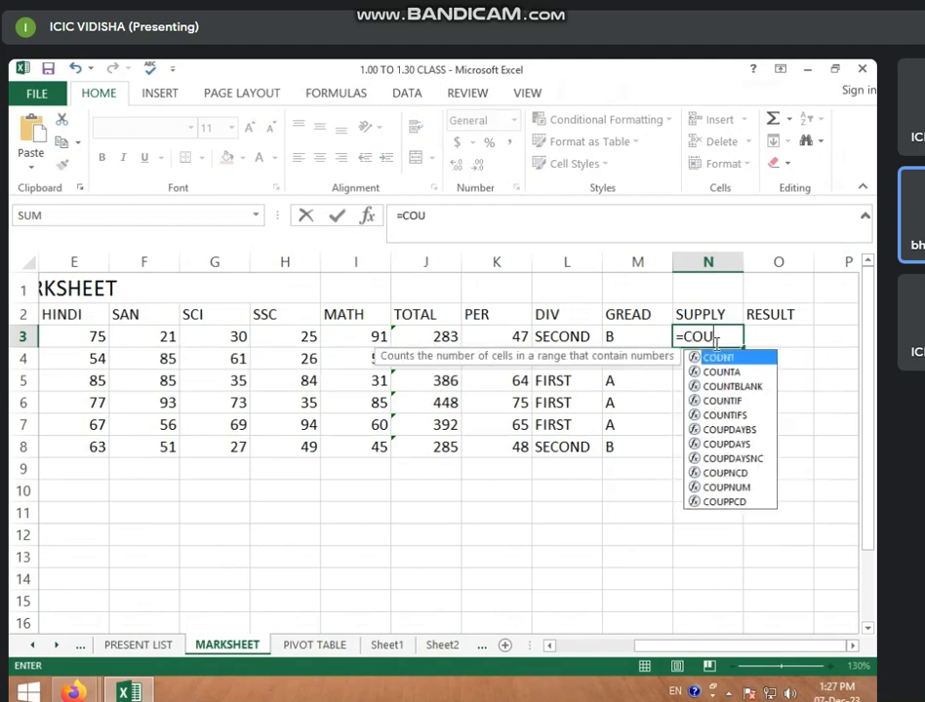
type("NTIF")
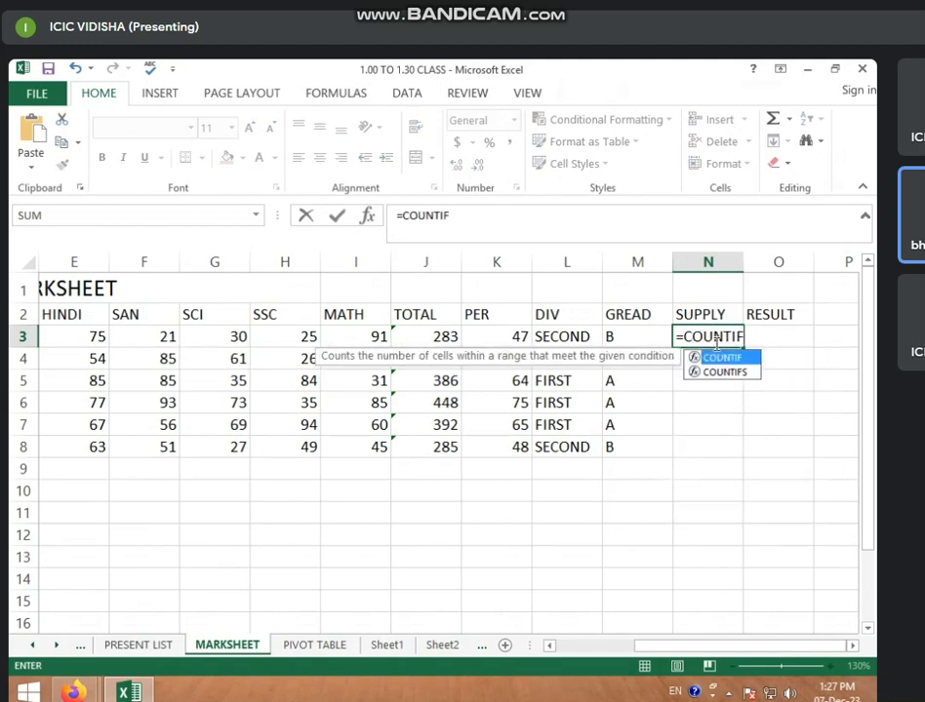
type("(")
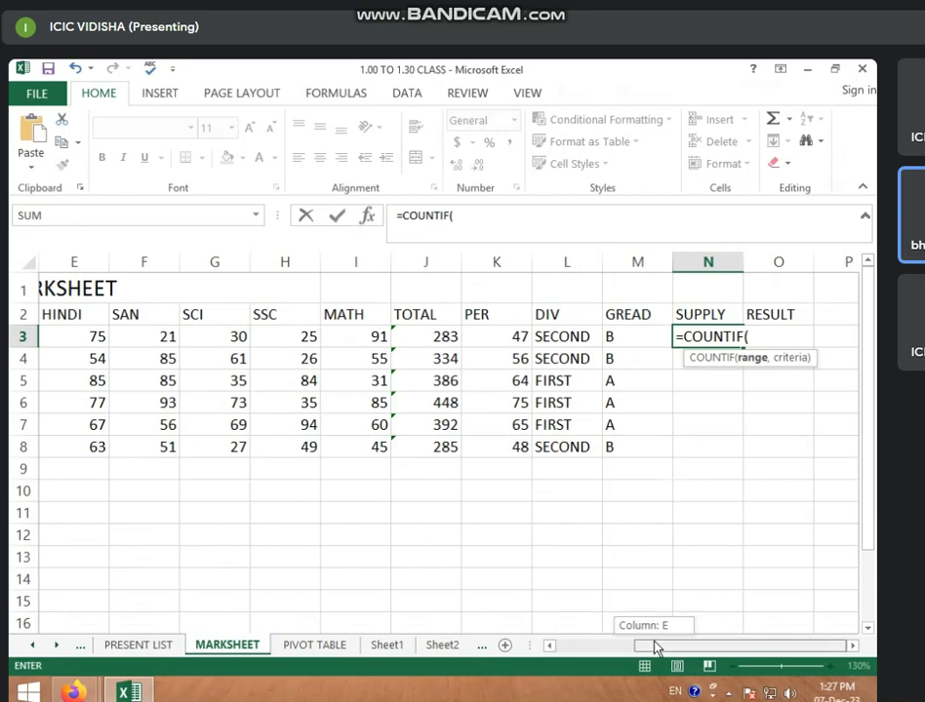
left_click_drag(655, 646, 637, 648)
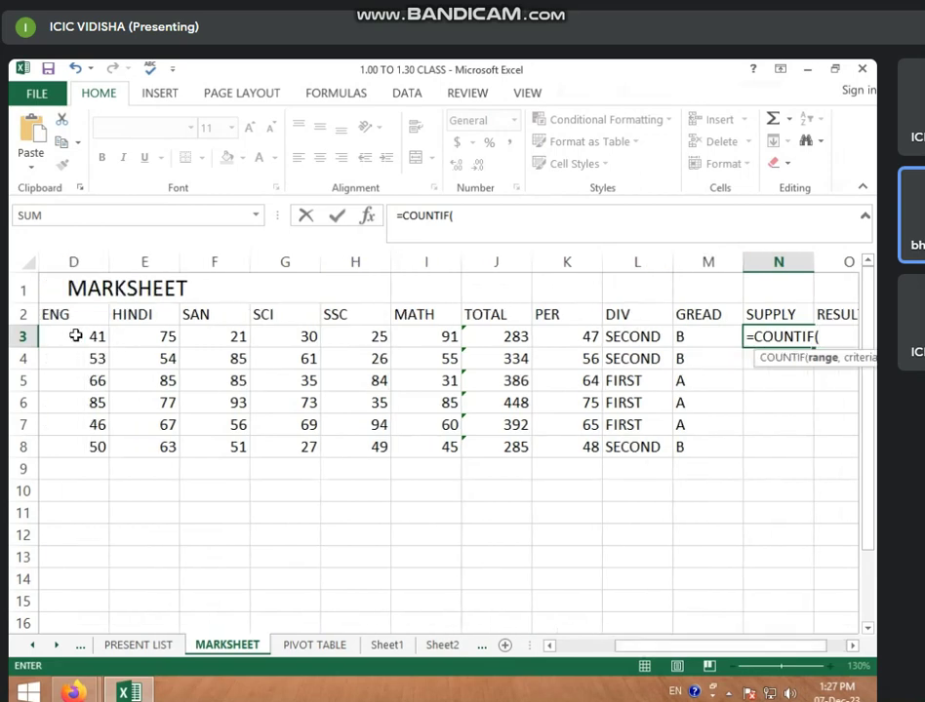
left_click_drag(74, 335, 444, 336)
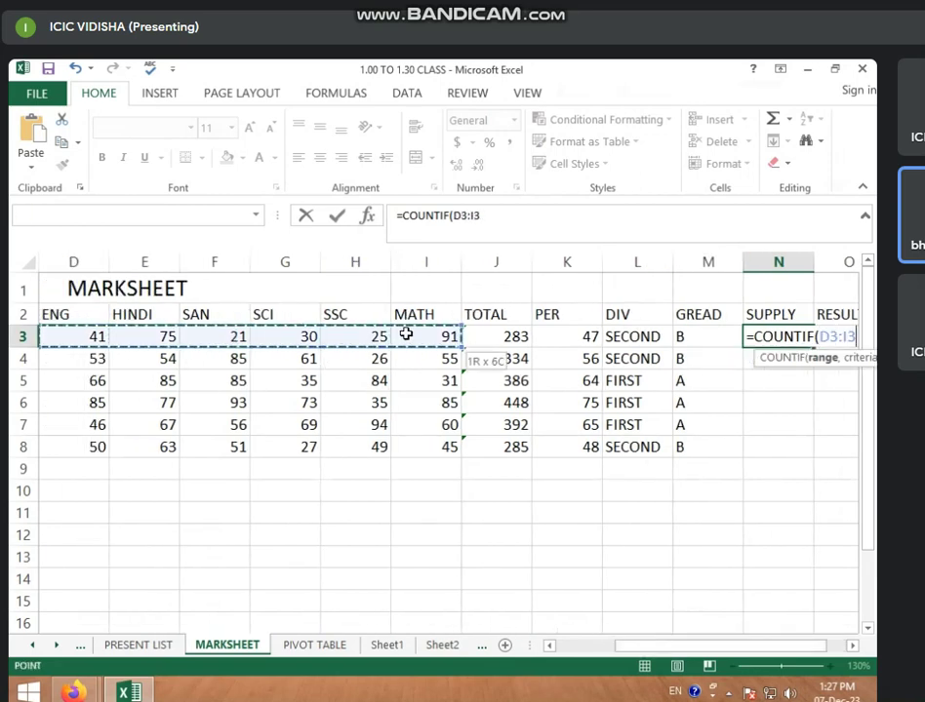
left_click_drag(629, 646, 648, 646)
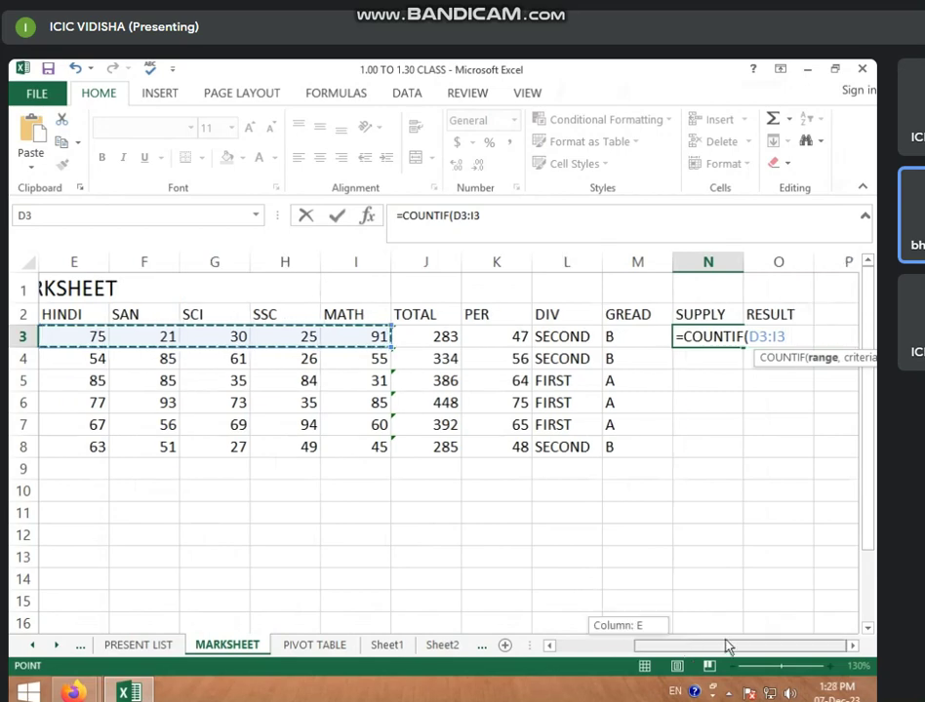
type(",")
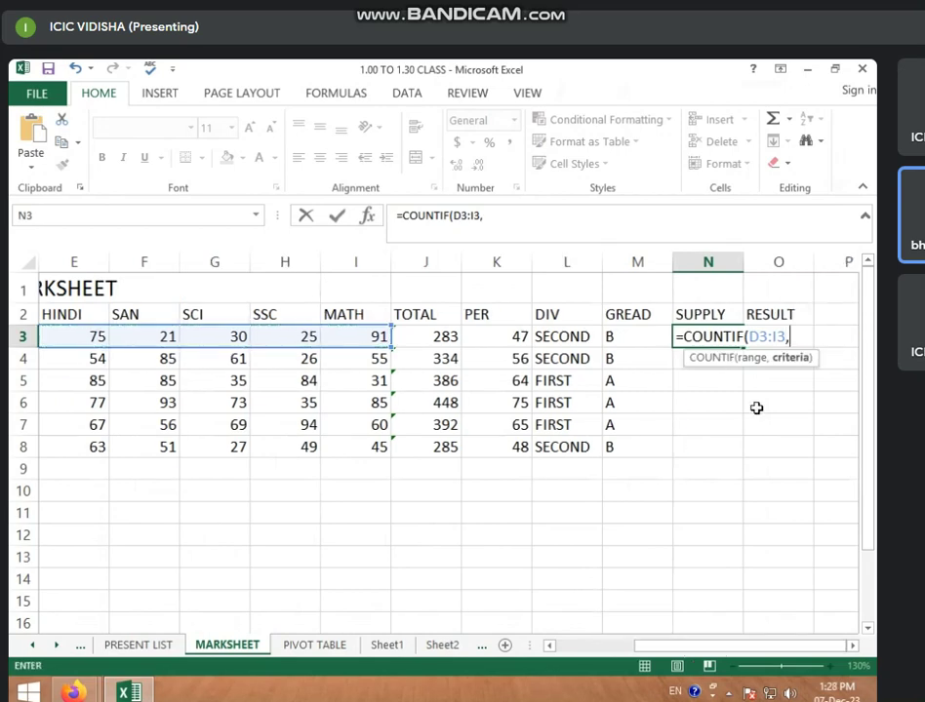
type("\"")
type("<")
type("33\"")
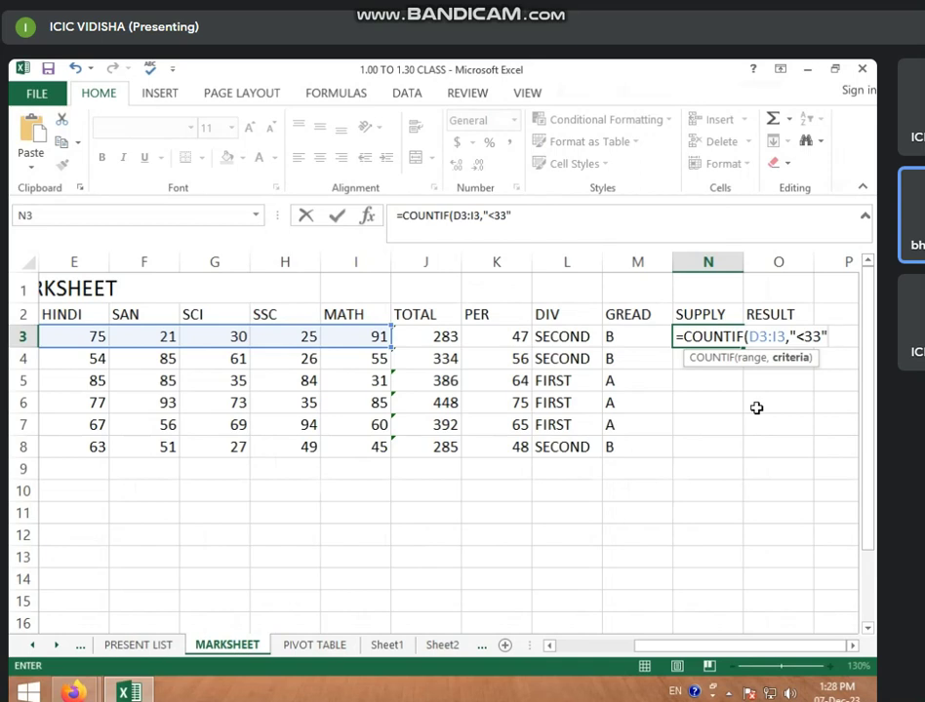
type(")")
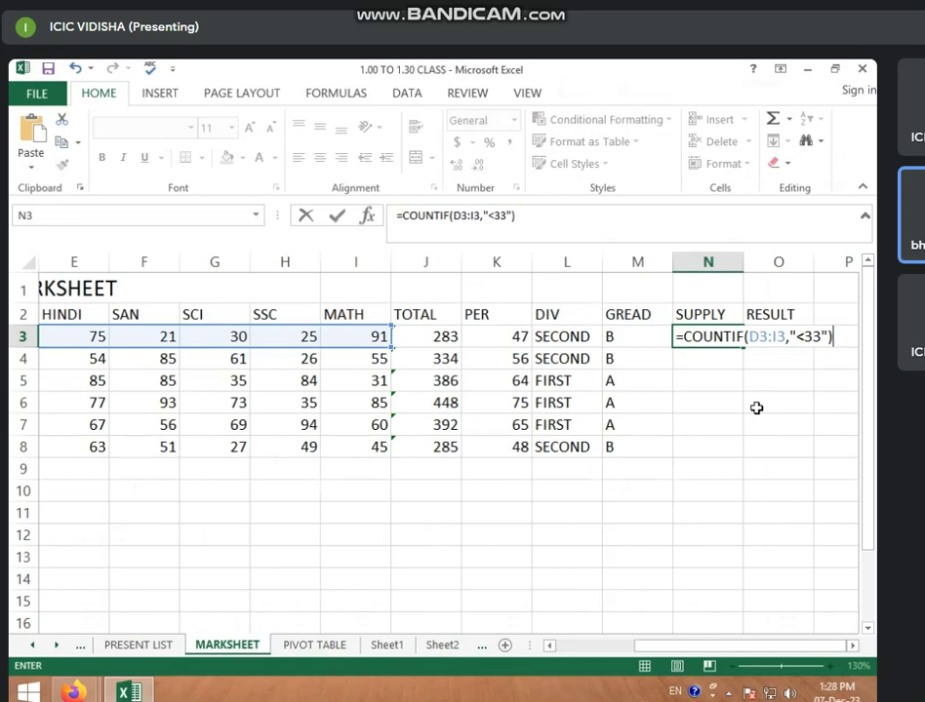
key("Return")
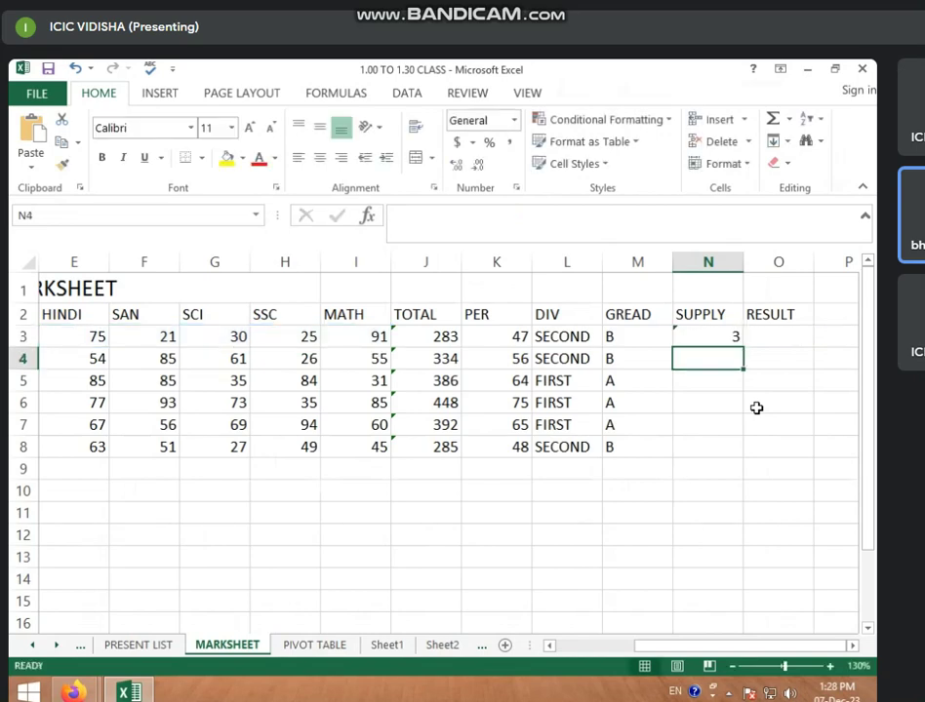
- Change the first student's SCI mark in G3 from 30 to 45
left_click(716, 337)
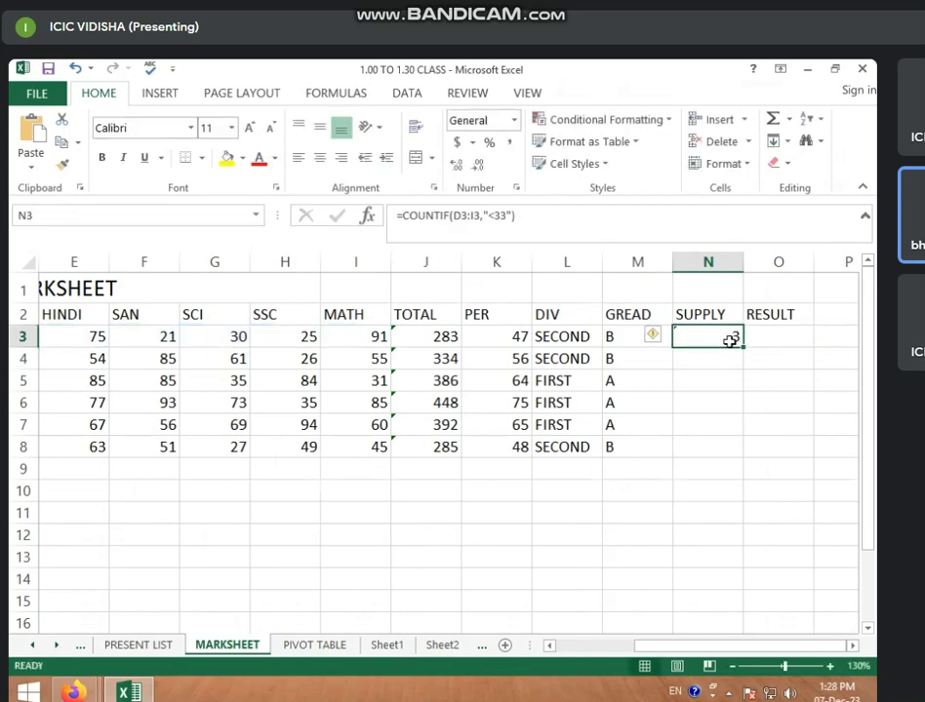
left_click(159, 337)
left_click(191, 337)
left_click(266, 336)
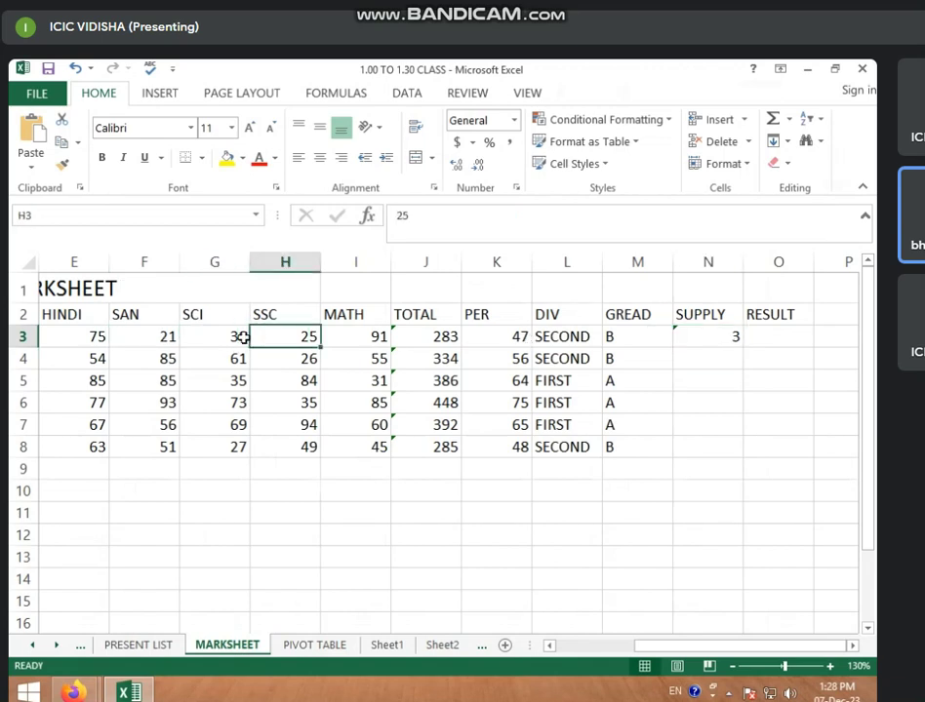
left_click(202, 336)
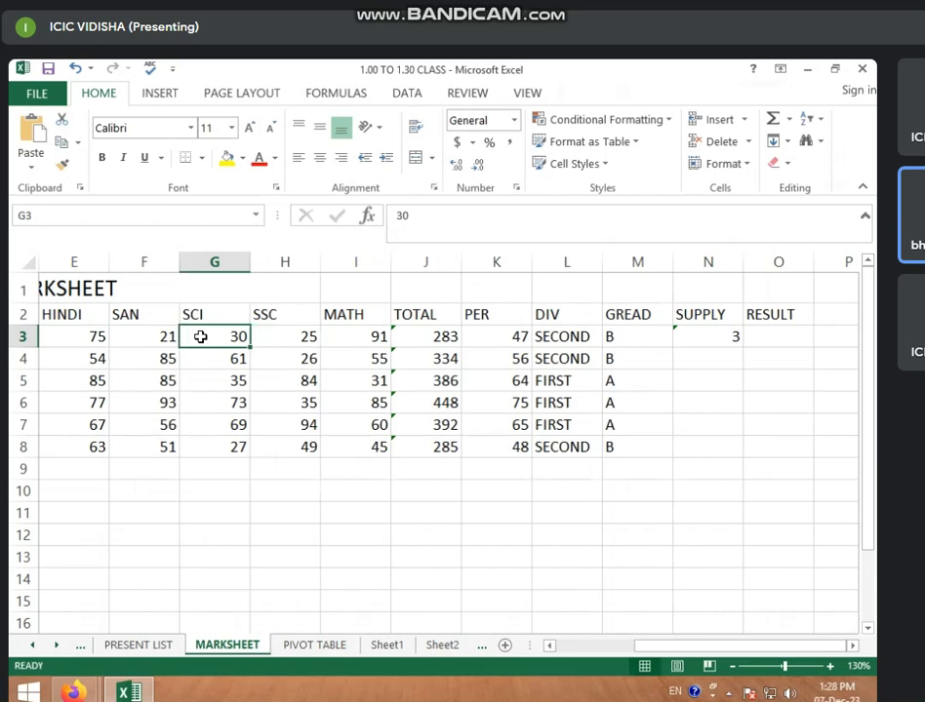
type("45")
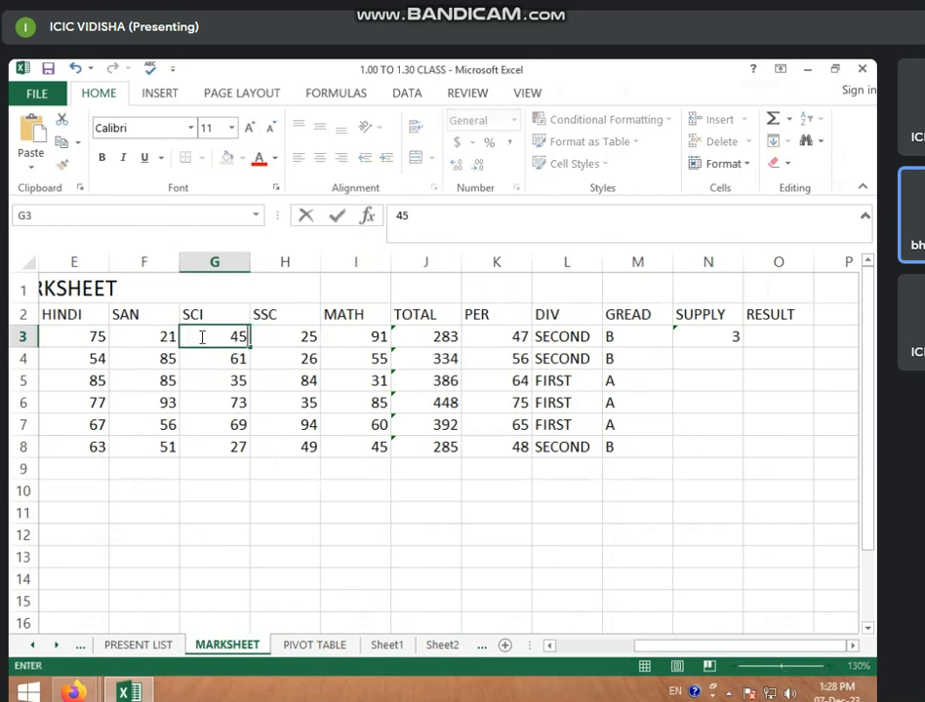
key("Return")
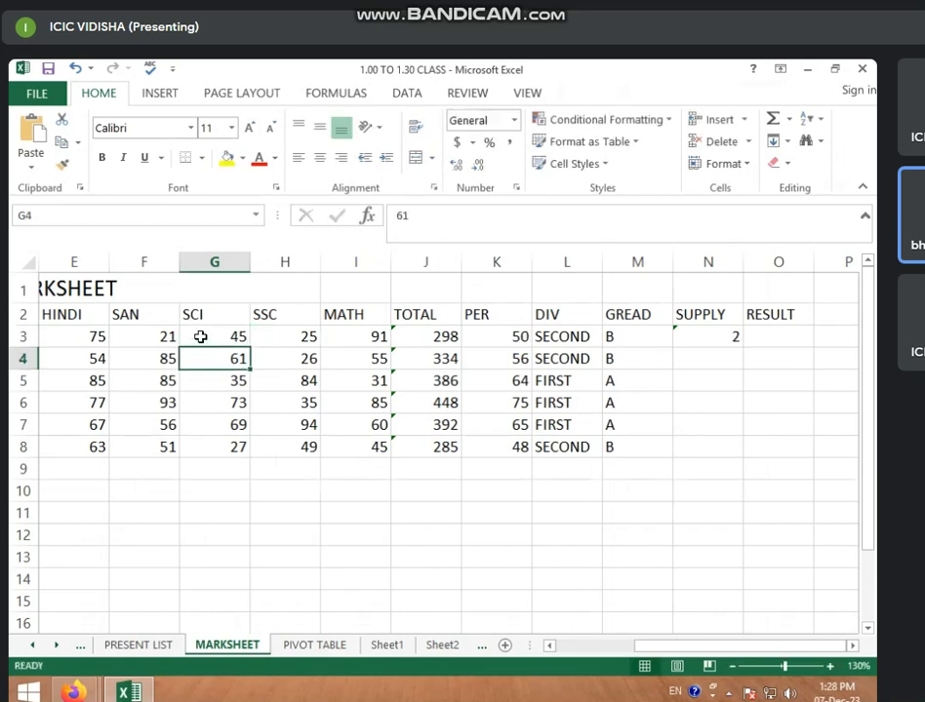
- Fill the SUPPLY formula down N3:N8, giving 2, 1, 1, 0, 0, 1
left_click(696, 339)
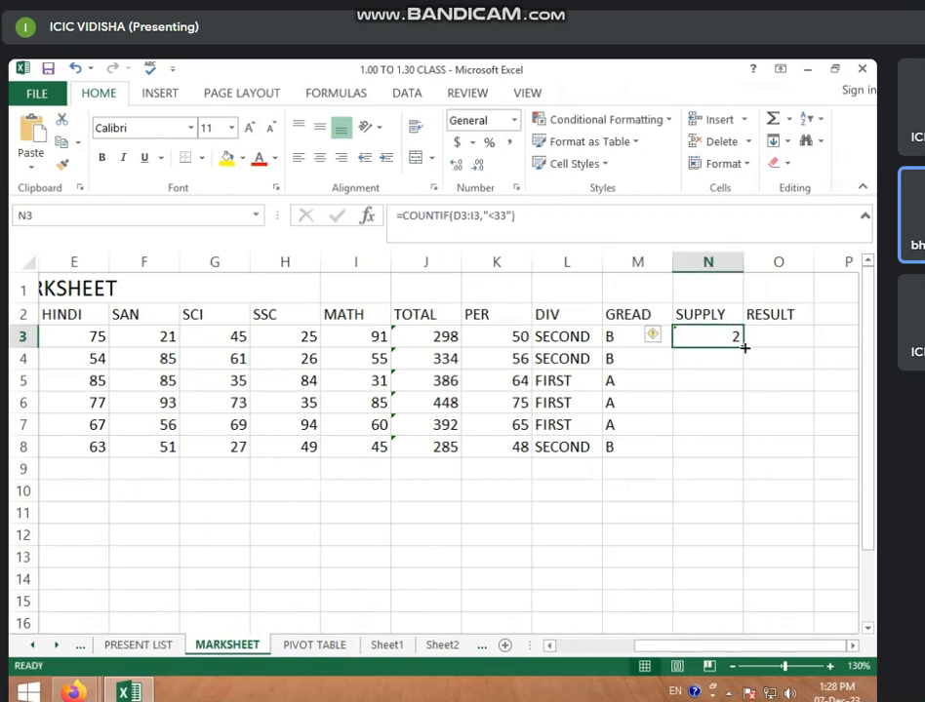
left_click_drag(742, 348, 733, 456)
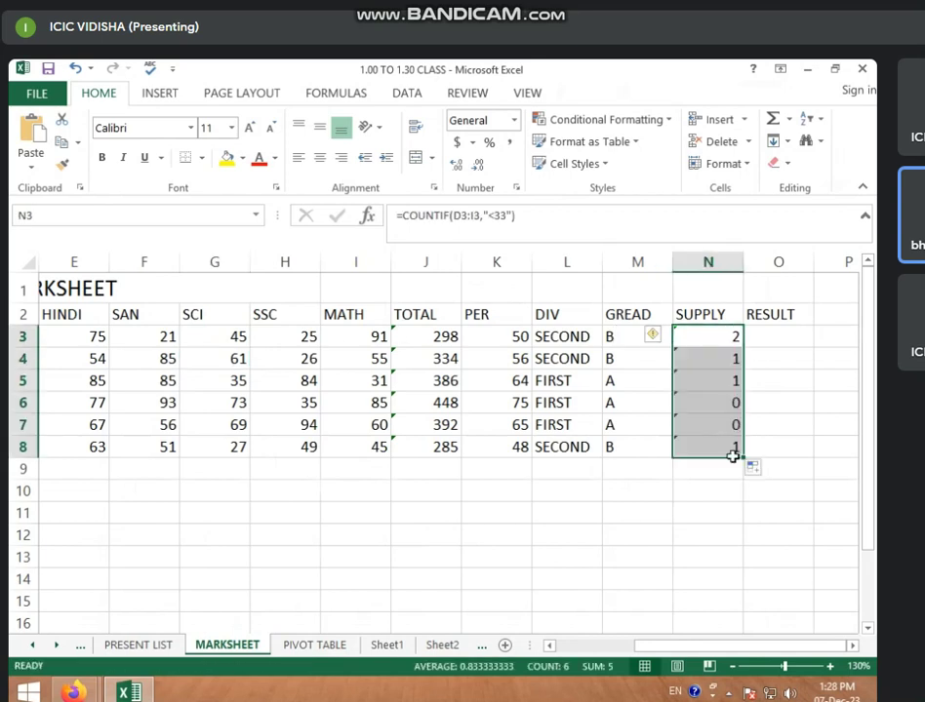
left_click(771, 339)
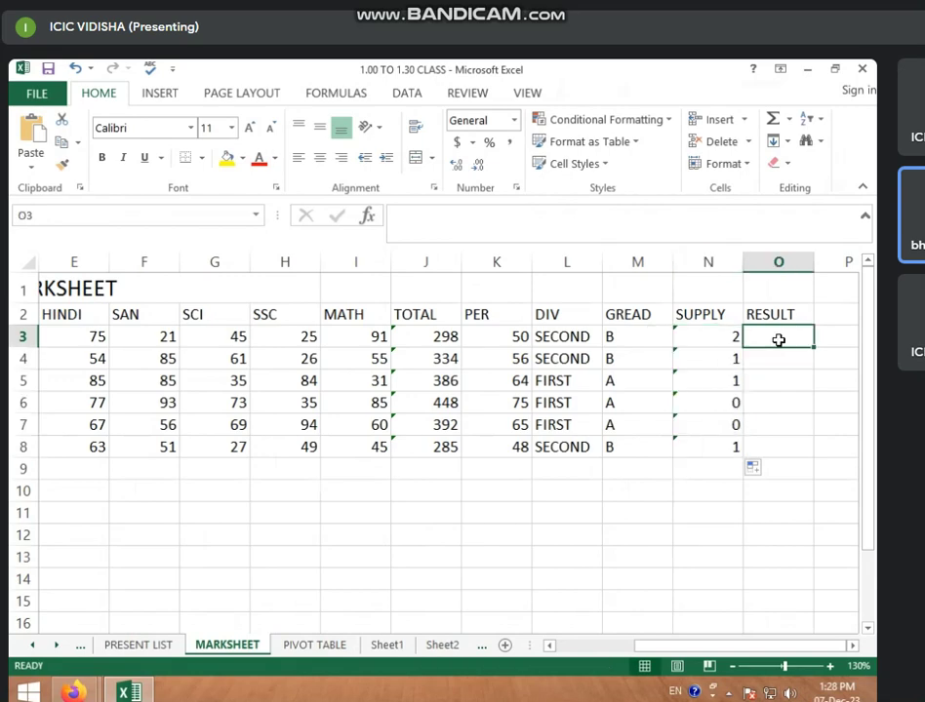
- Enter =IF(N3<=0,"PASS",IF(N3<=2,"SUPPLY",IF(N3<=3,"FAIL"))) in O3, which shows SUPPLY
type("=IF")
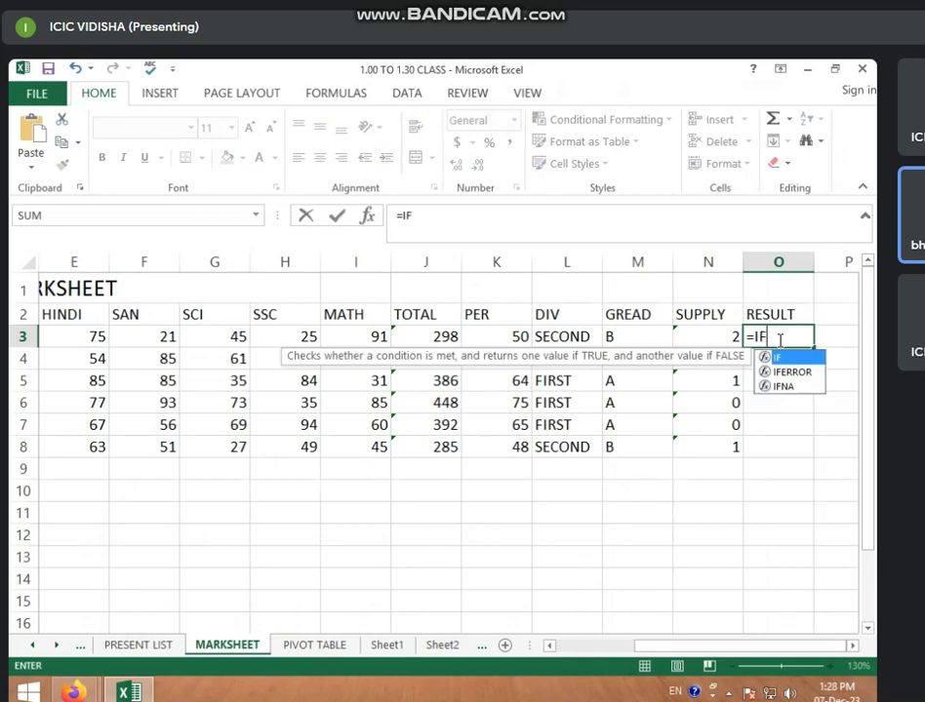
type("(")
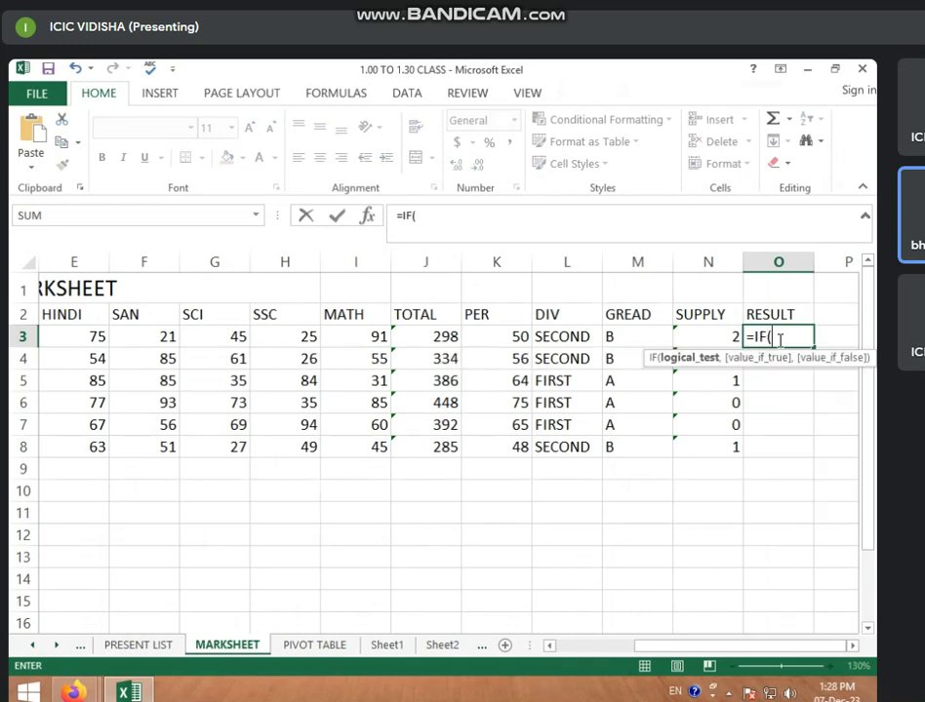
left_click(730, 335)
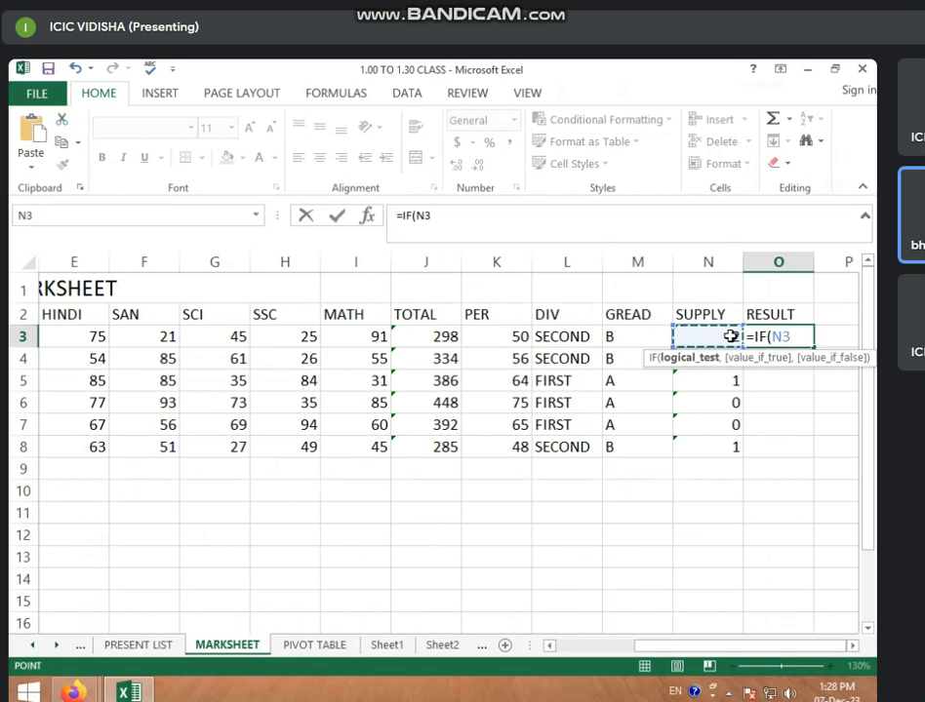
type("<=0")
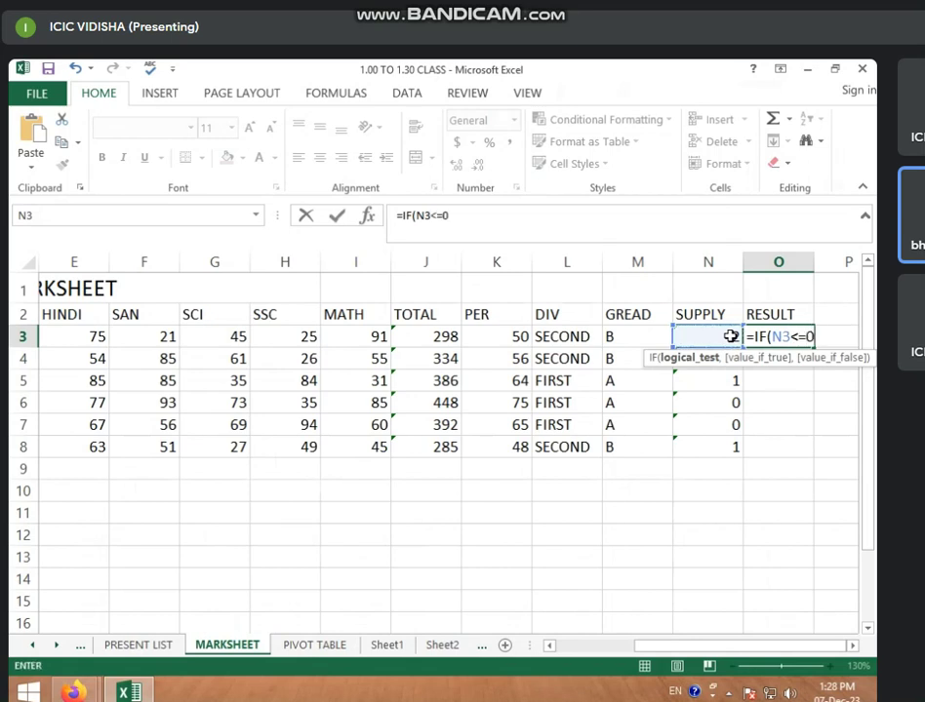
type("0,")
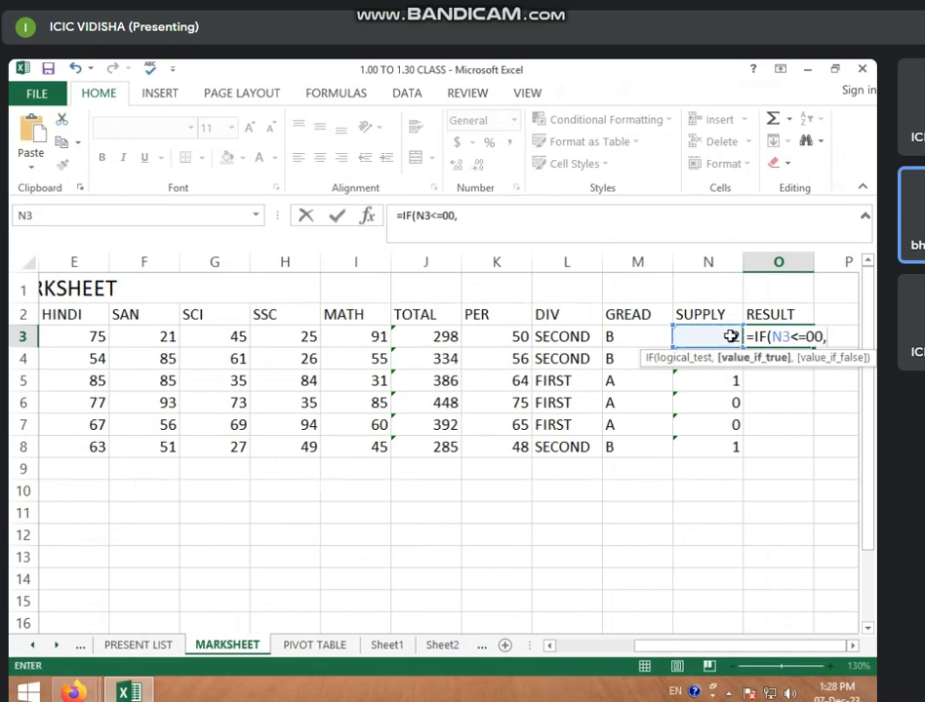
type("\"PASS")
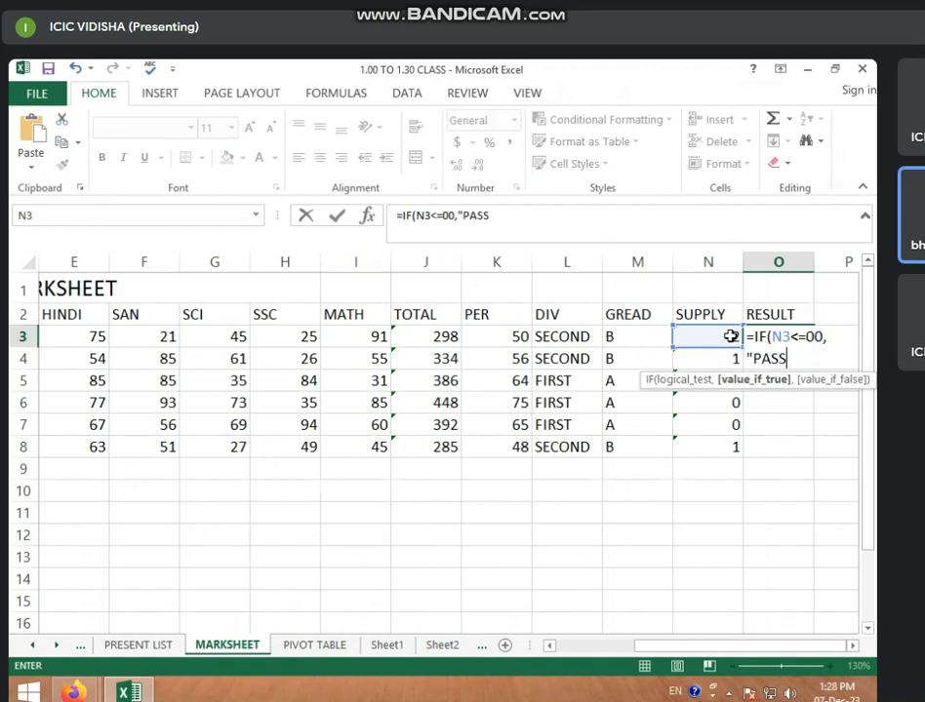
type("\"")
type(",")
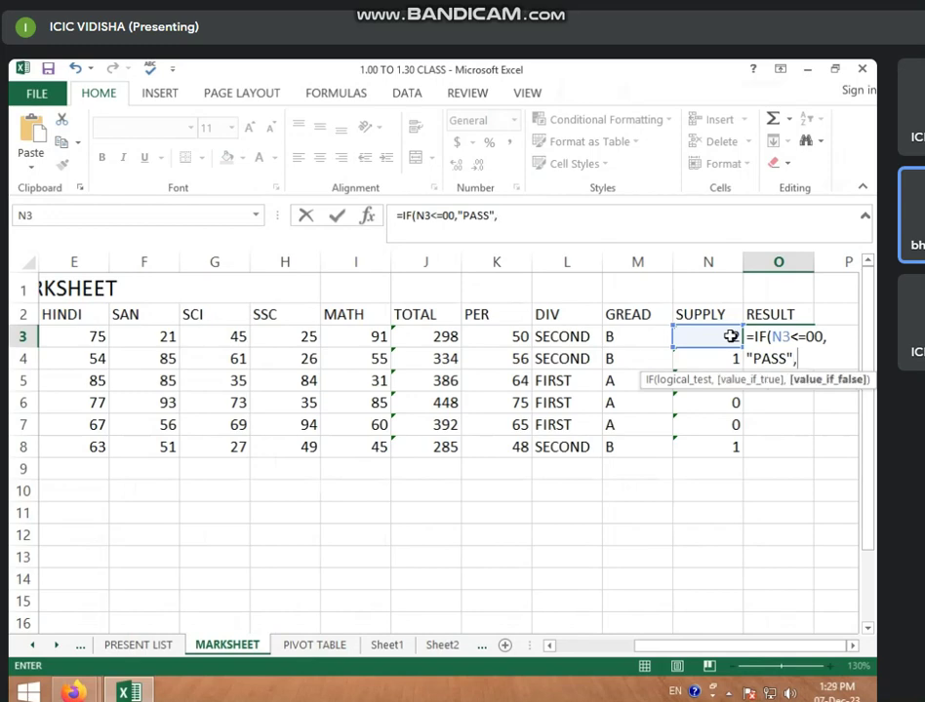
type("IF")
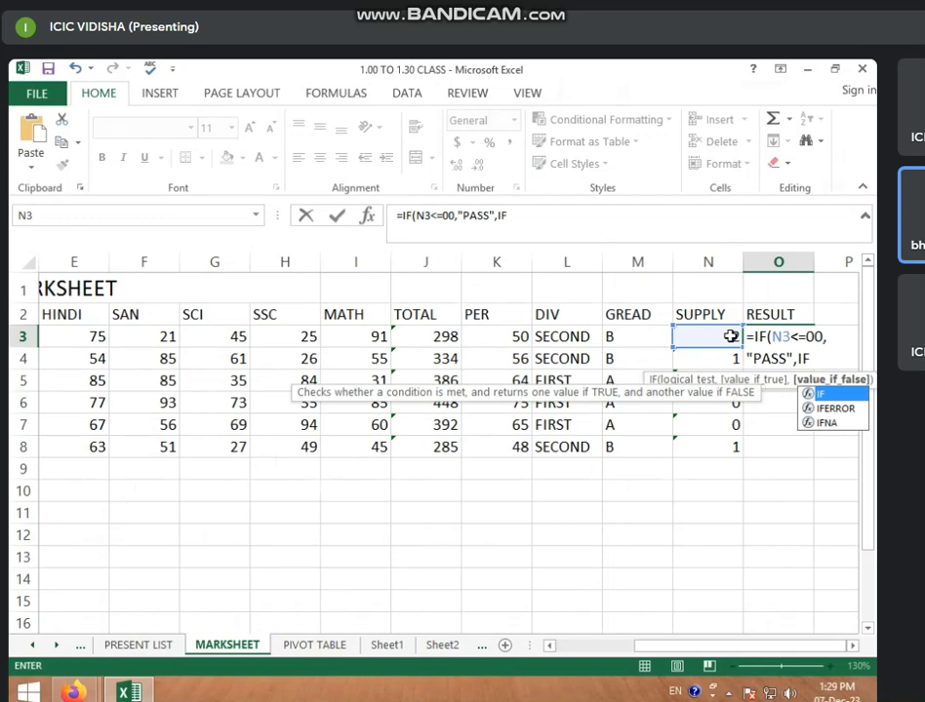
type("(")
left_click(730, 335)
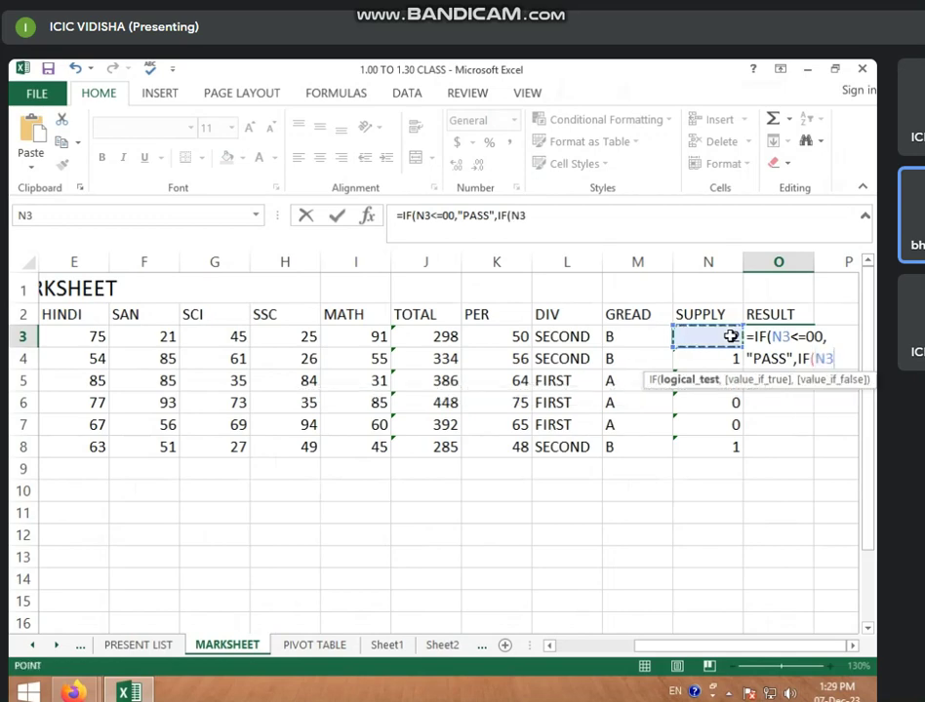
type("<")
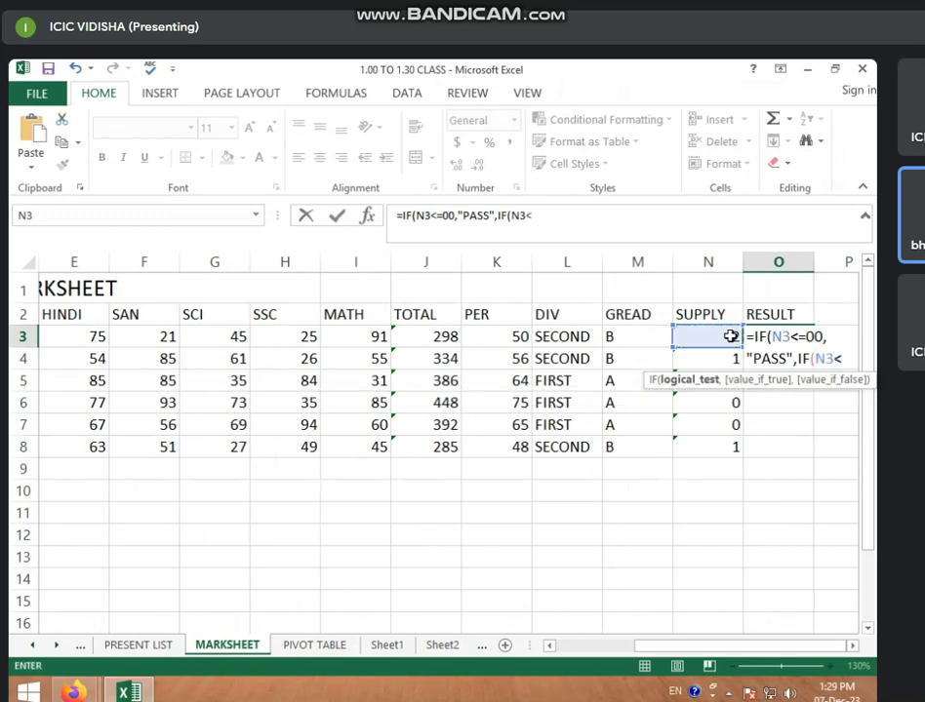
type("=")
type("2")
type(",")
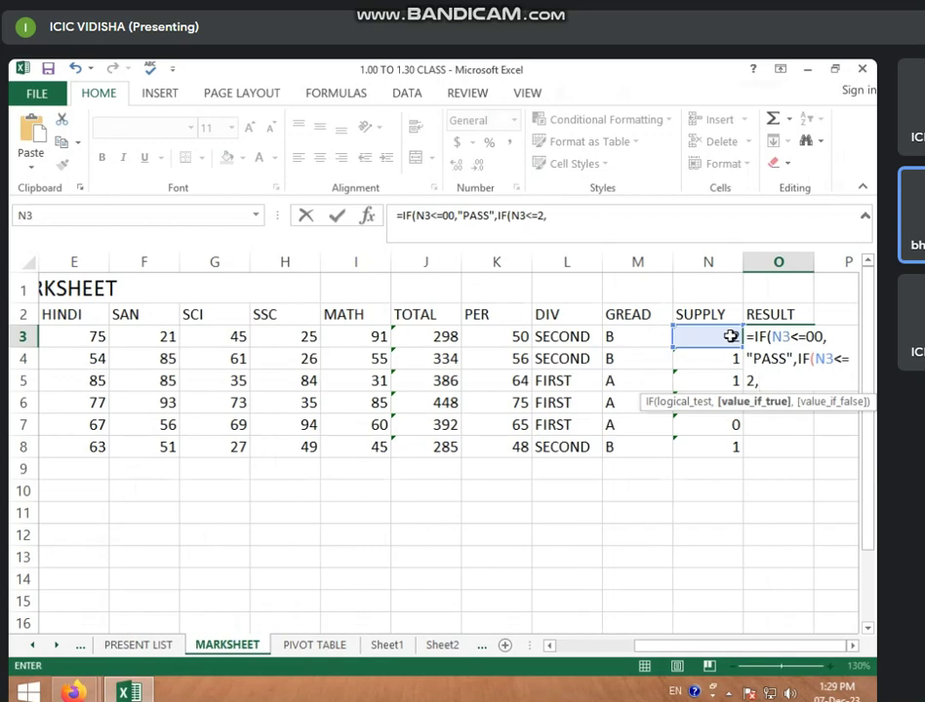
type("\"SU")
type("PPLY")
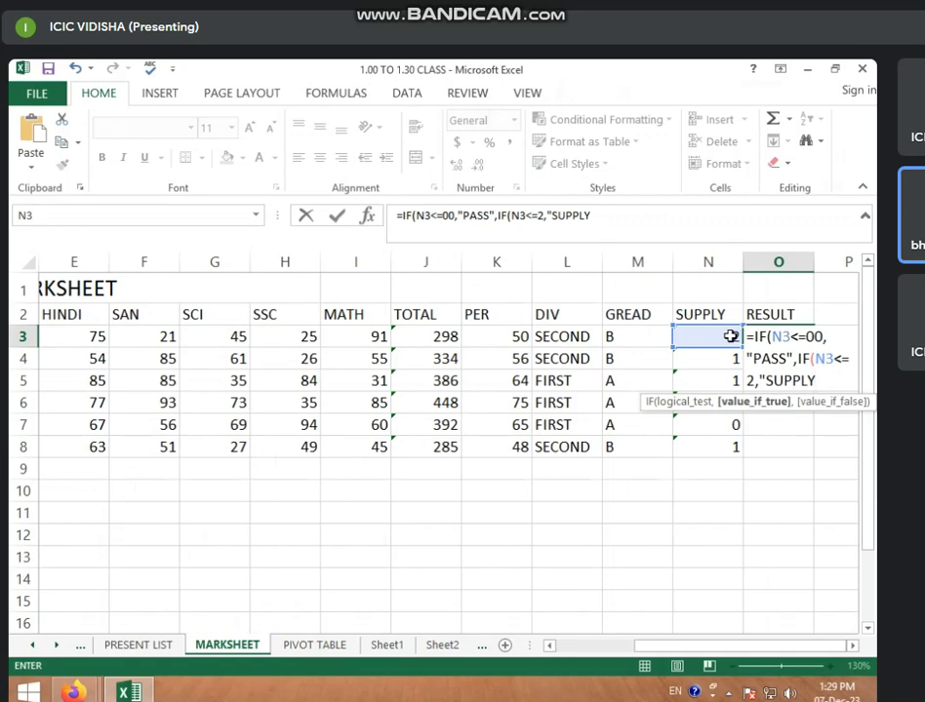
type("\",I")
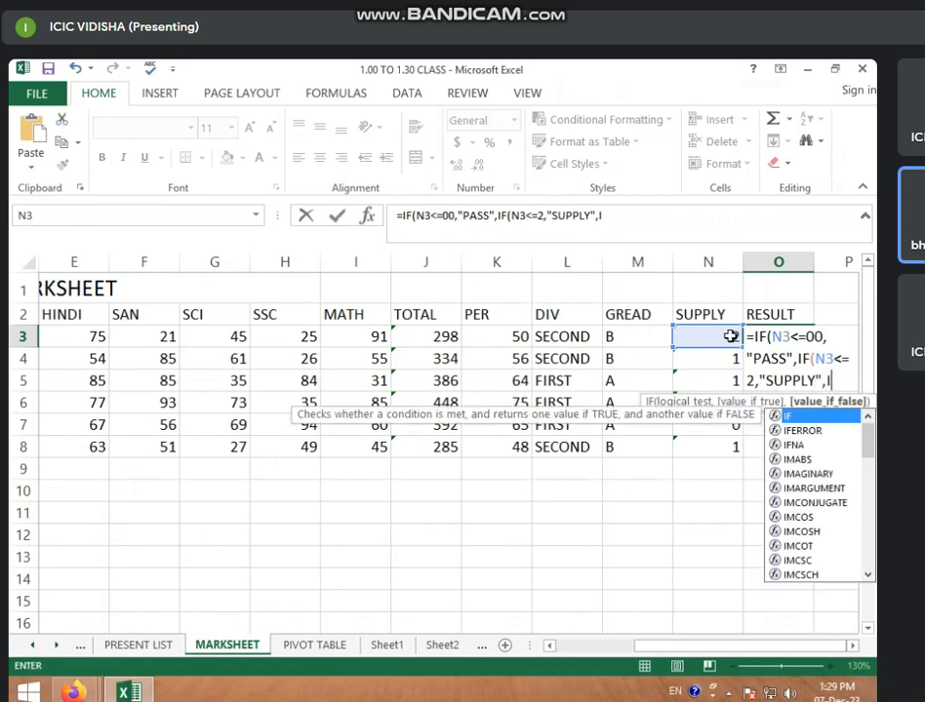
type("F(")
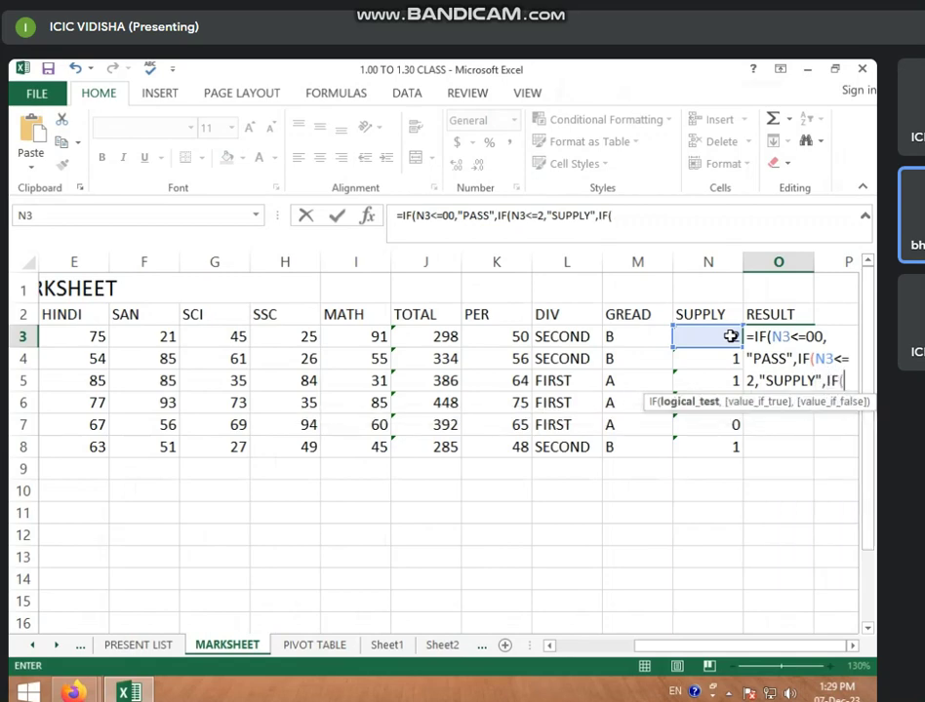
left_click(731, 336)
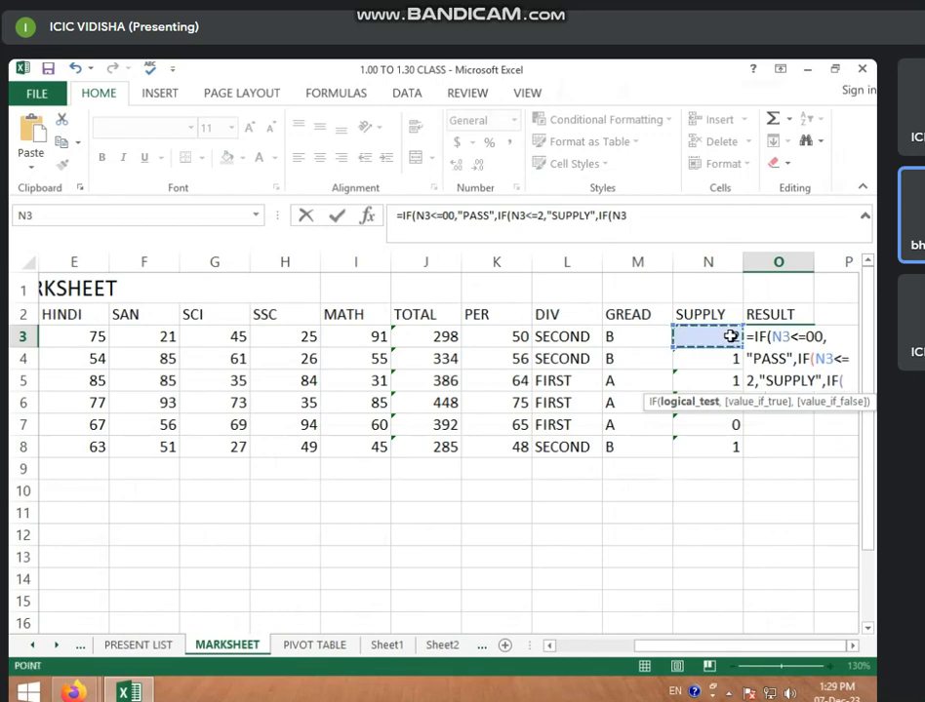
type("<=")
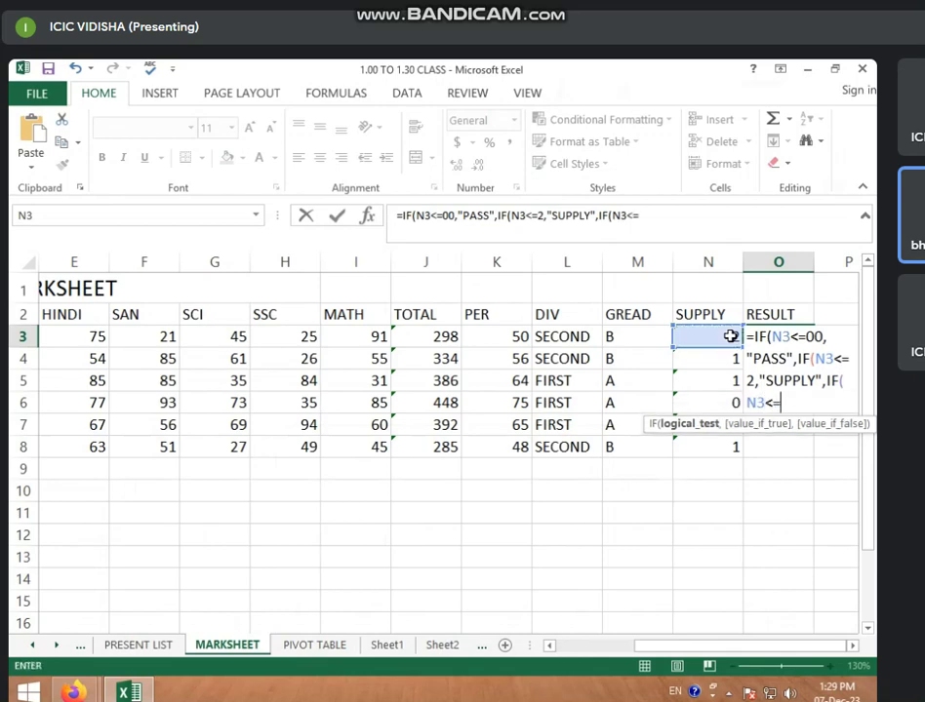
type("3,")
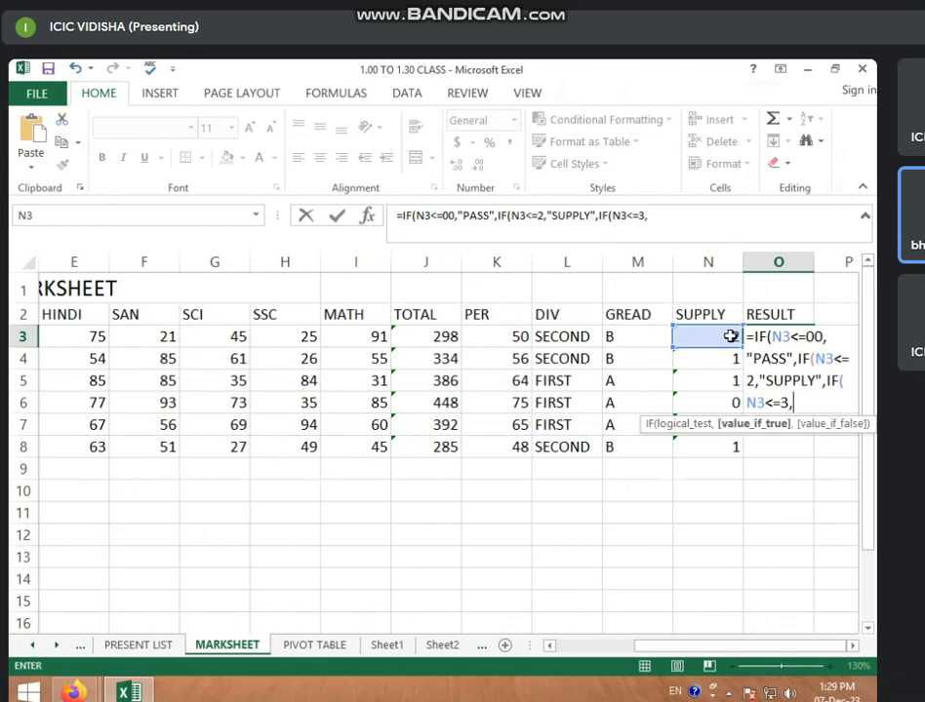
type("\"FA")
type("IL")
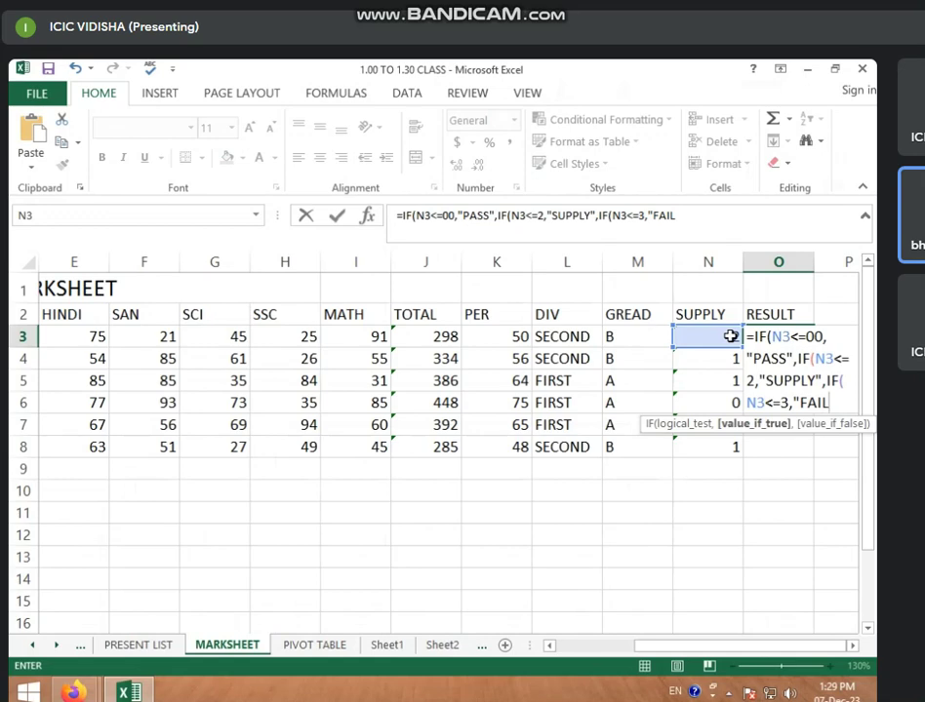
type("\"")
type(")")
type("))")
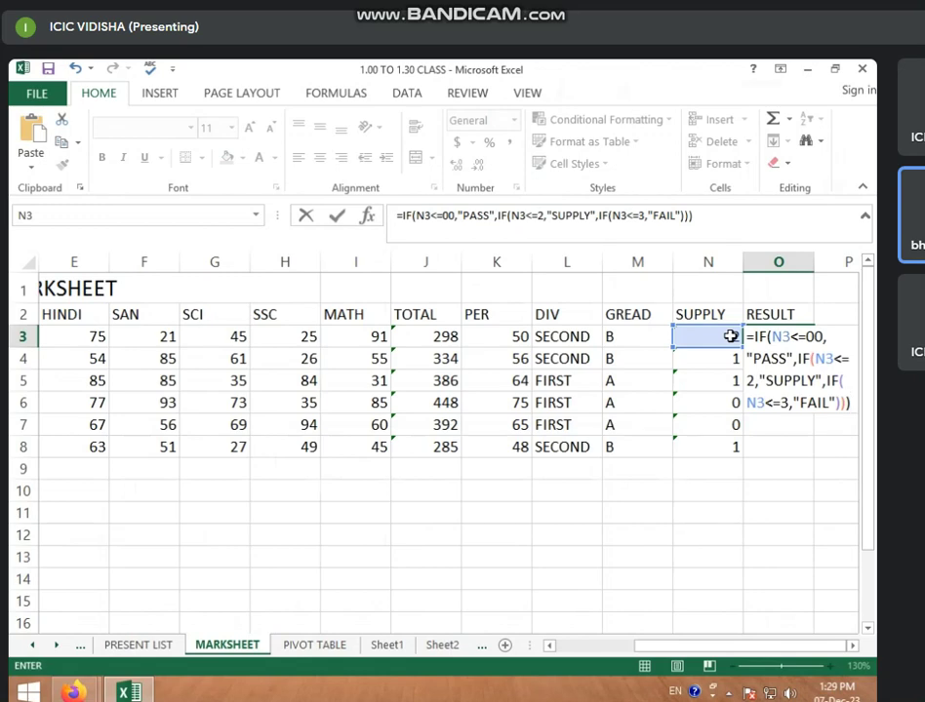
key("Return")
- Fill the RESULT formula down O3:O8, giving SUPPLY, SUPPLY, SUPPLY, PASS, PASS, SUPPLY
left_click(786, 336)
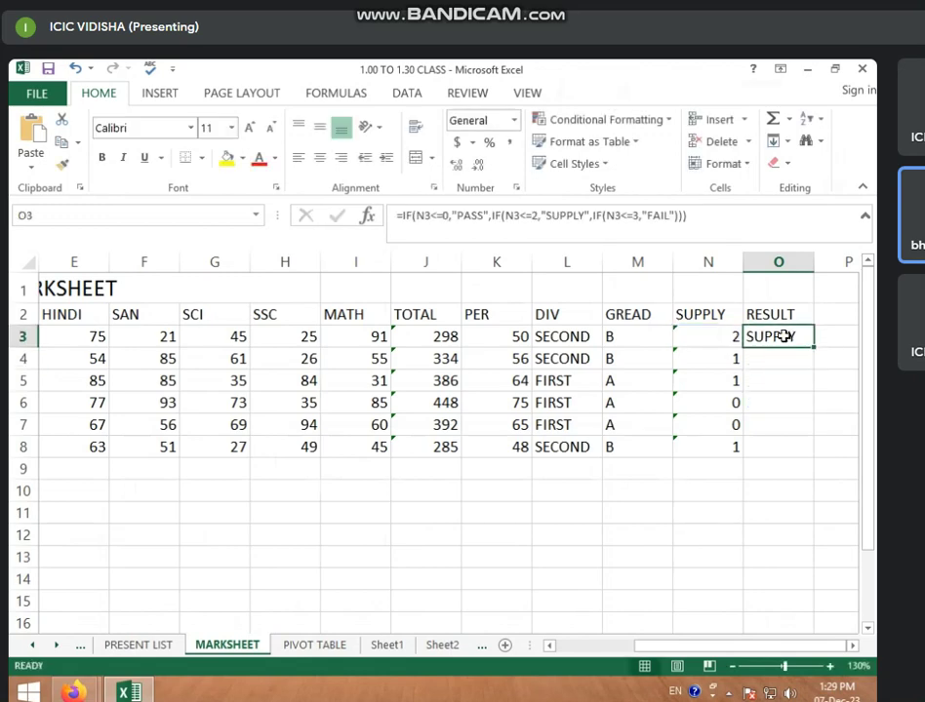
left_click_drag(815, 347, 808, 451)
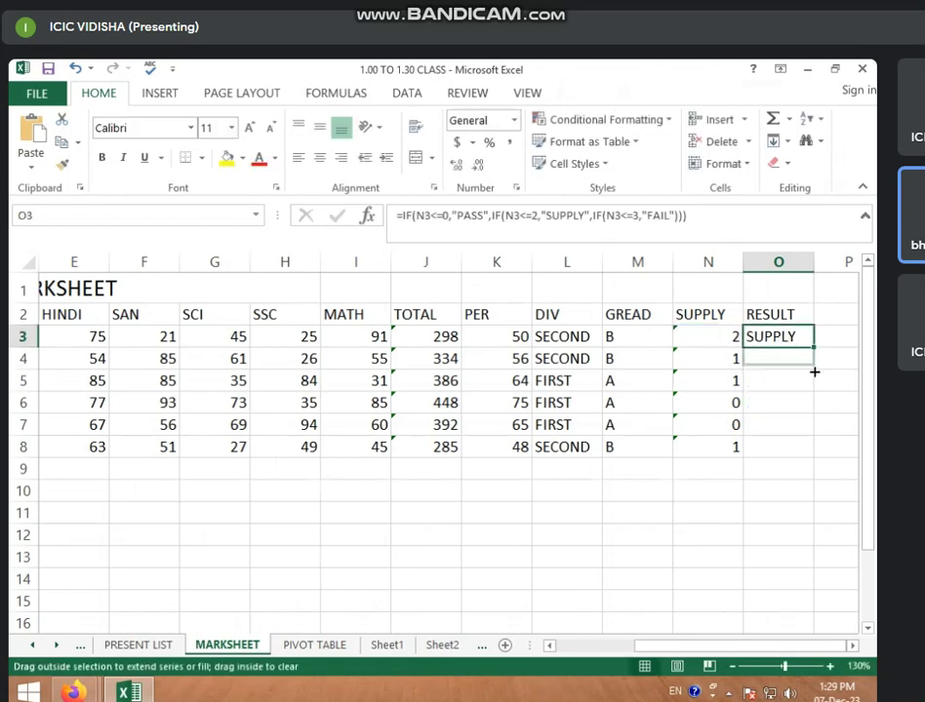
left_click(786, 482)
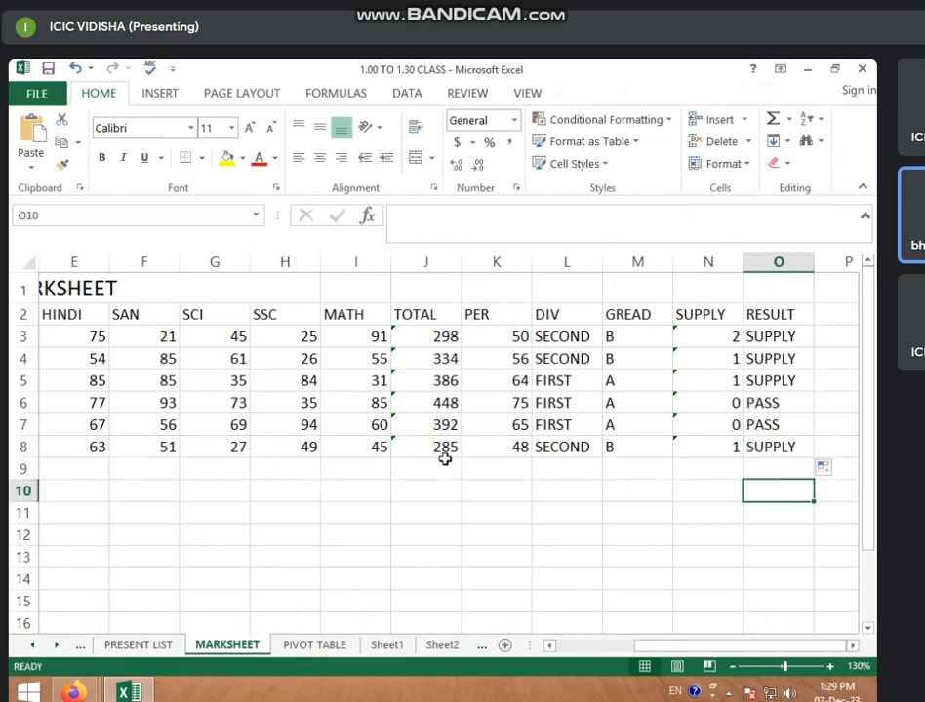
left_click(448, 481)
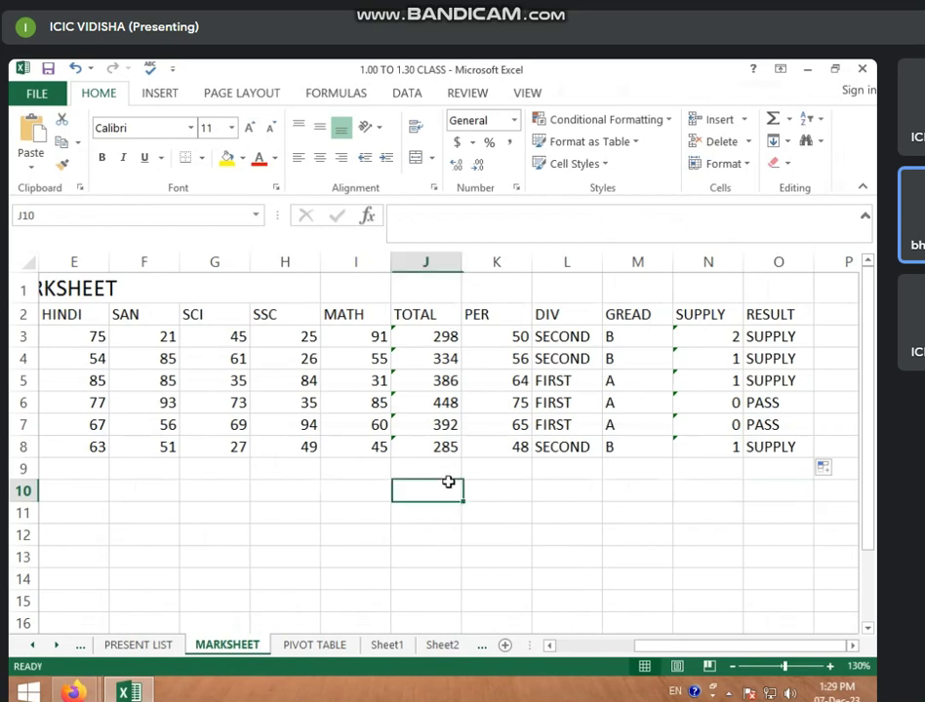